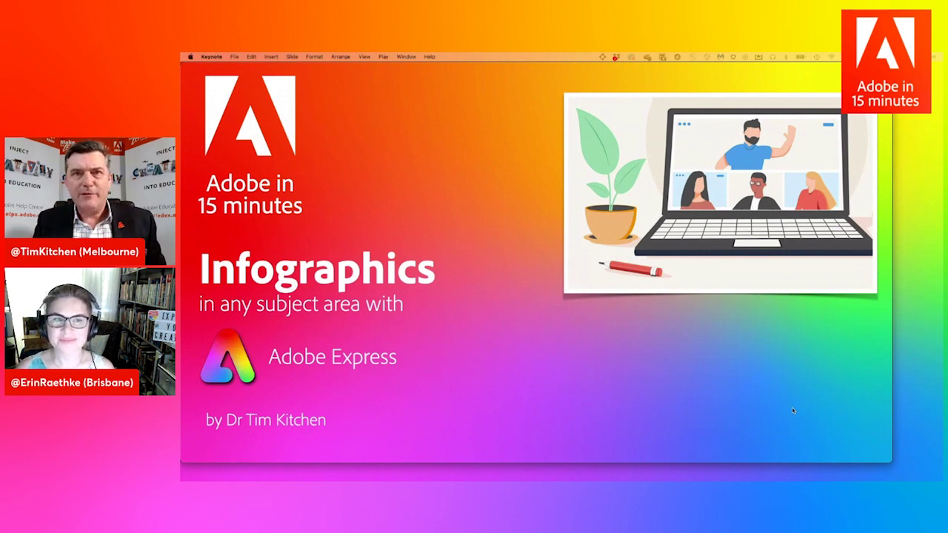
# Advance the Keynote slideshow past the Infographics title slide to the next slide
pyautogui.press('Right')
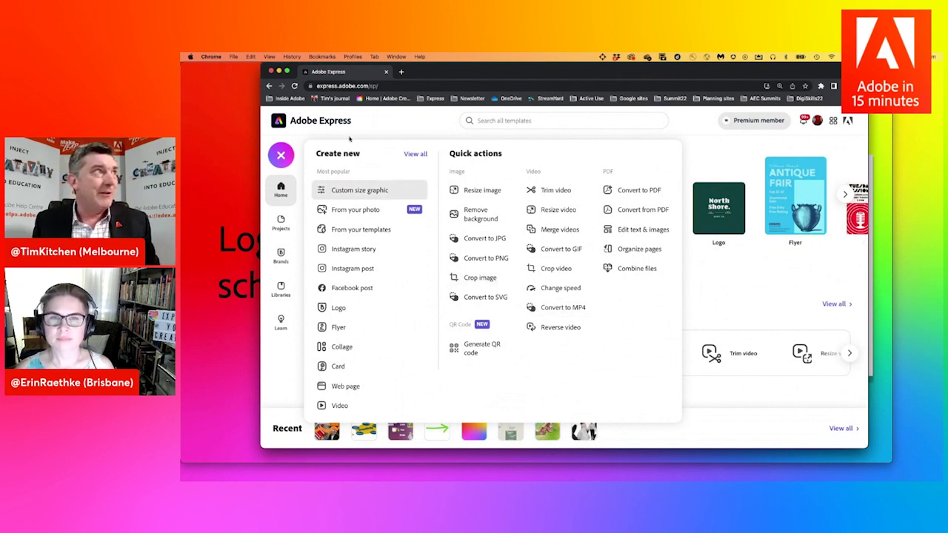
# Move the browser window left, enlarge it, and reopen the create-new and quick actions panel
pyautogui.moveTo(437, 72); pyautogui.dragTo(383, 72)
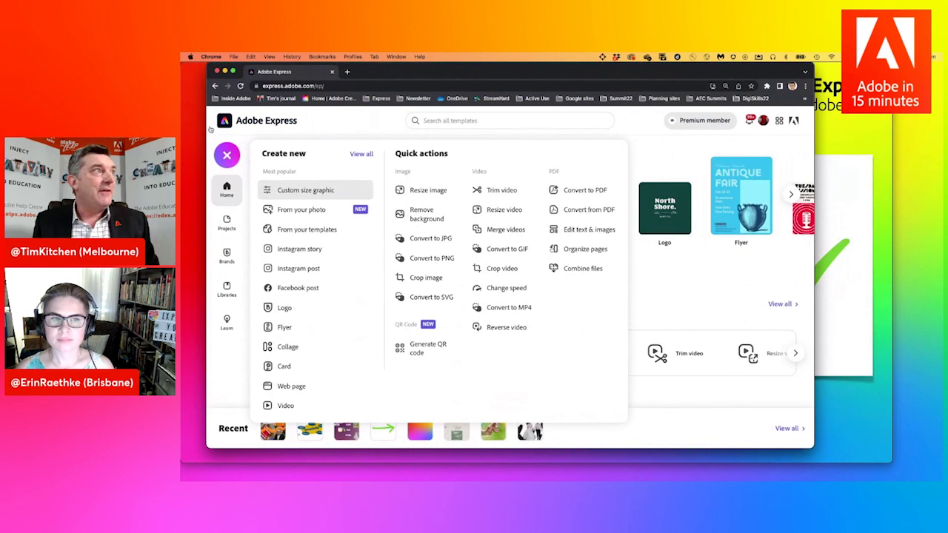
pyautogui.click(287, 125)
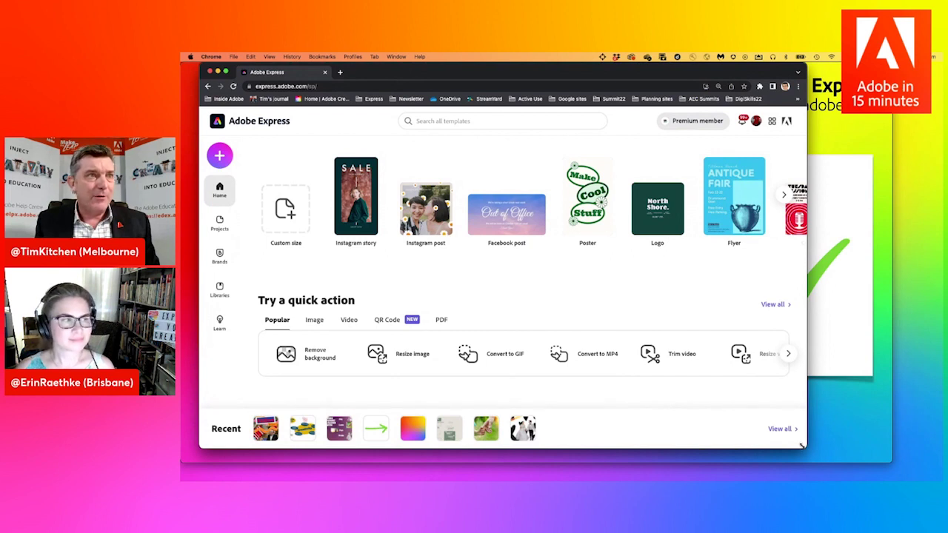
pyautogui.moveTo(803, 445); pyautogui.dragTo(856, 462)
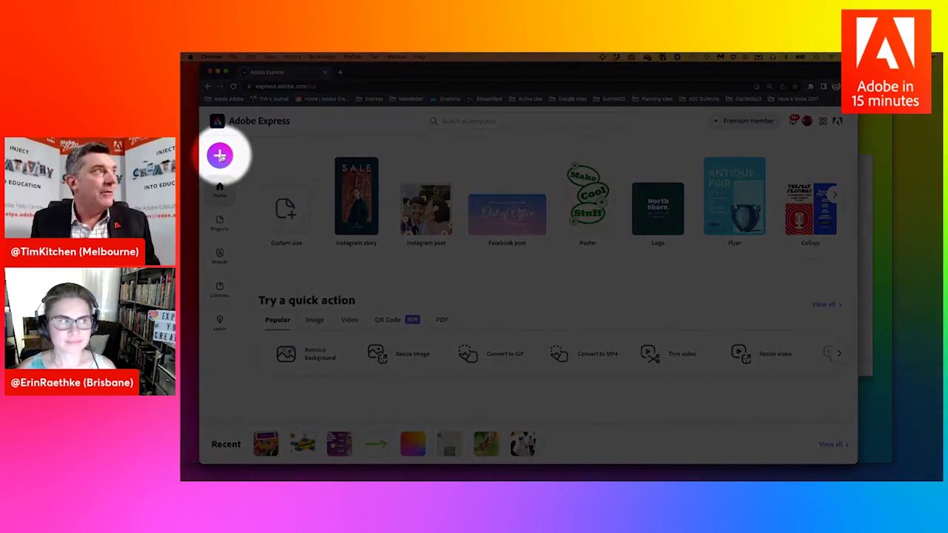
pyautogui.click(220, 157)
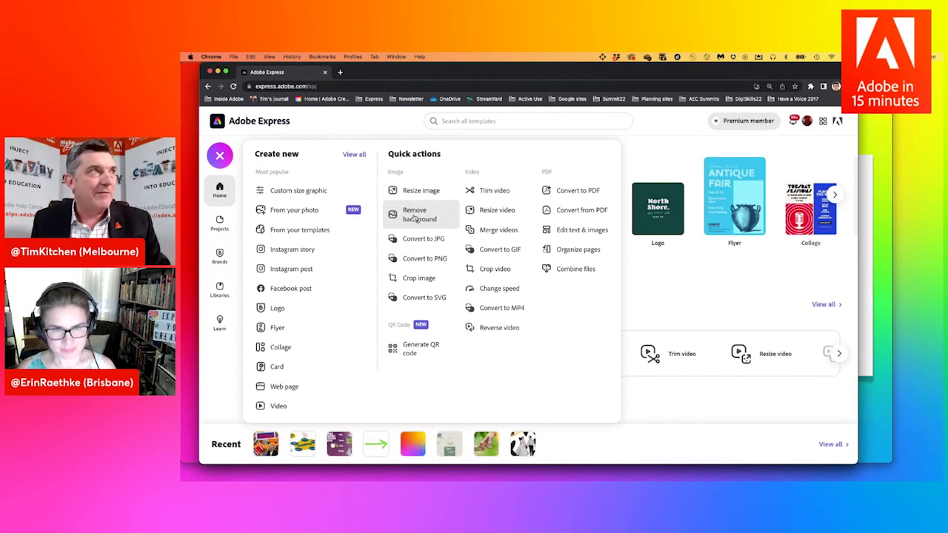
# Start the Remove background quick action and place the Talana photo folder beside it
pyautogui.click(414, 217)
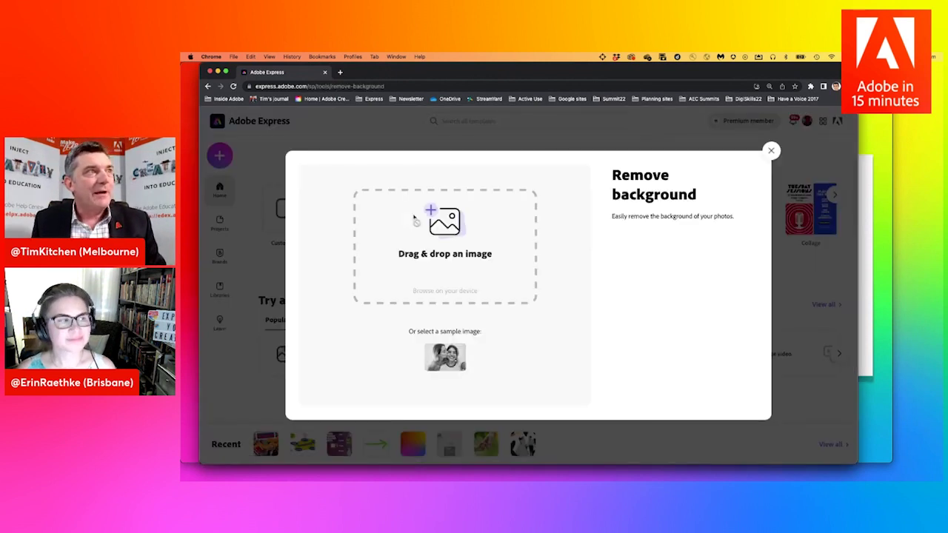
pyautogui.press('super+Tab')
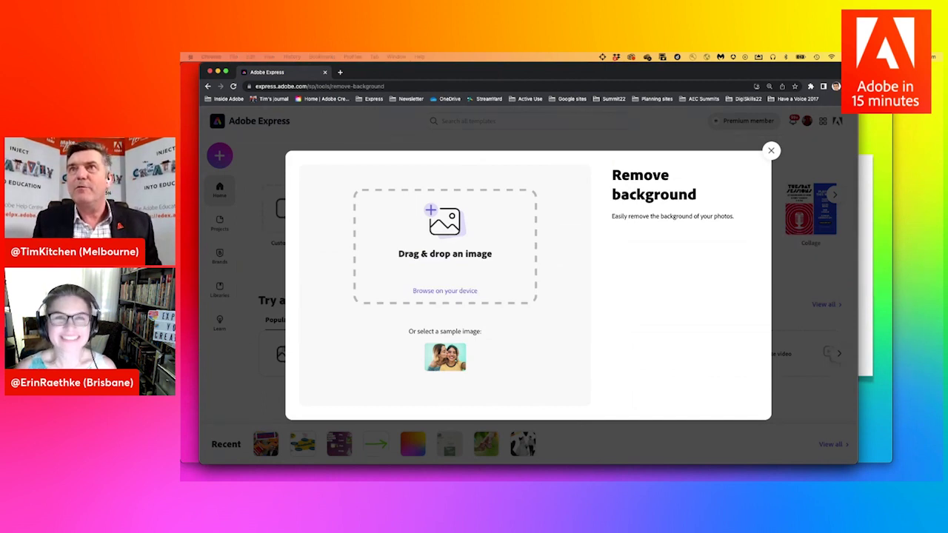
pyautogui.press('super+Tab')
pyautogui.moveTo(867, 239); pyautogui.dragTo(708, 271)
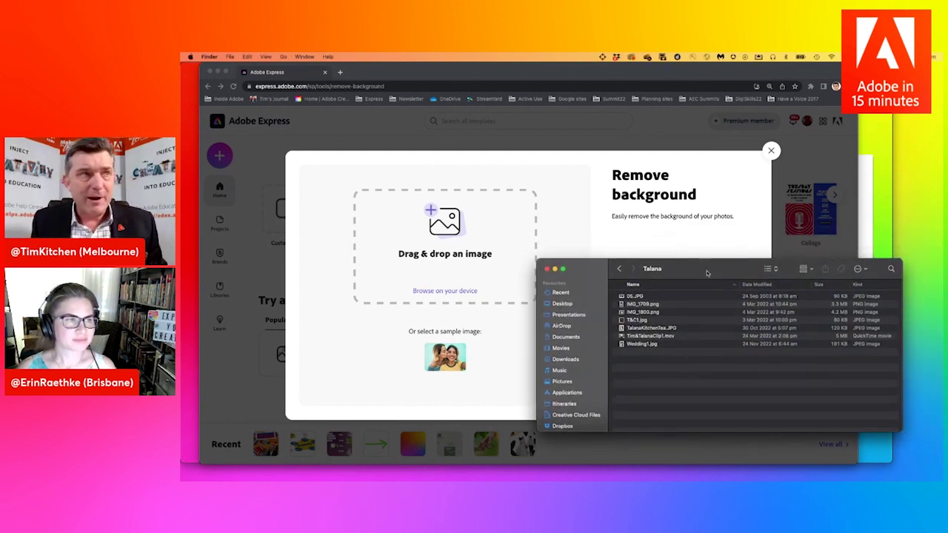
# Preview photo 05.JPG in Preview, then bring the Talana folder back to front
pyautogui.click(622, 297)
pyautogui.rightClick(622, 296)
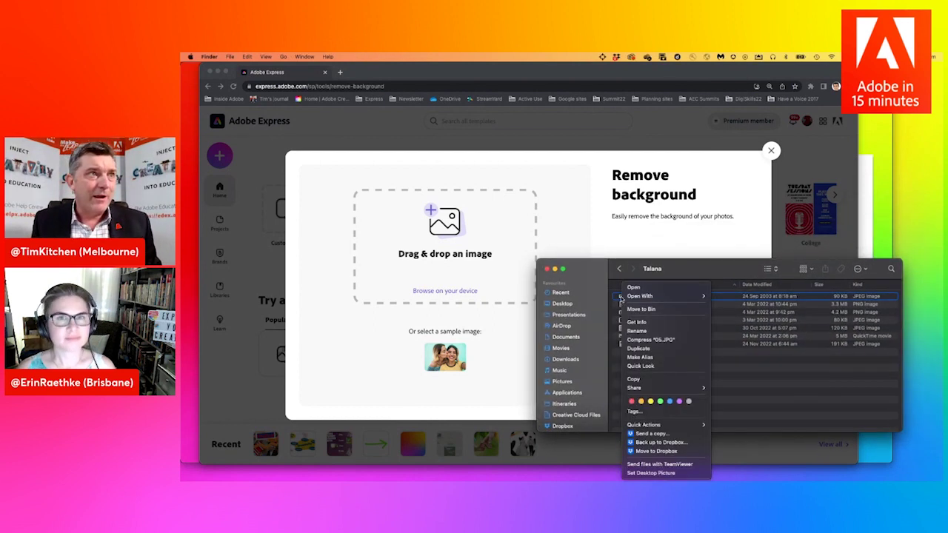
pyautogui.moveTo(666, 296)
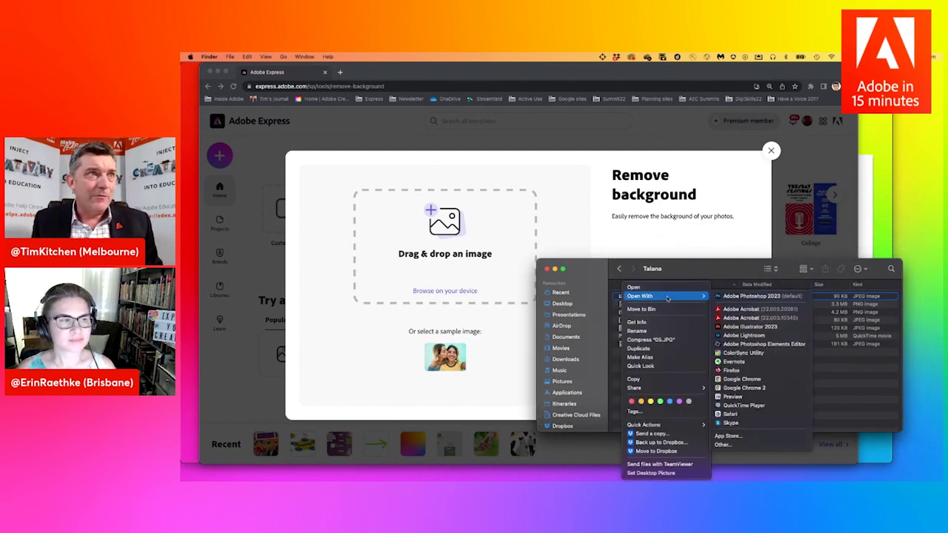
pyautogui.click(731, 397)
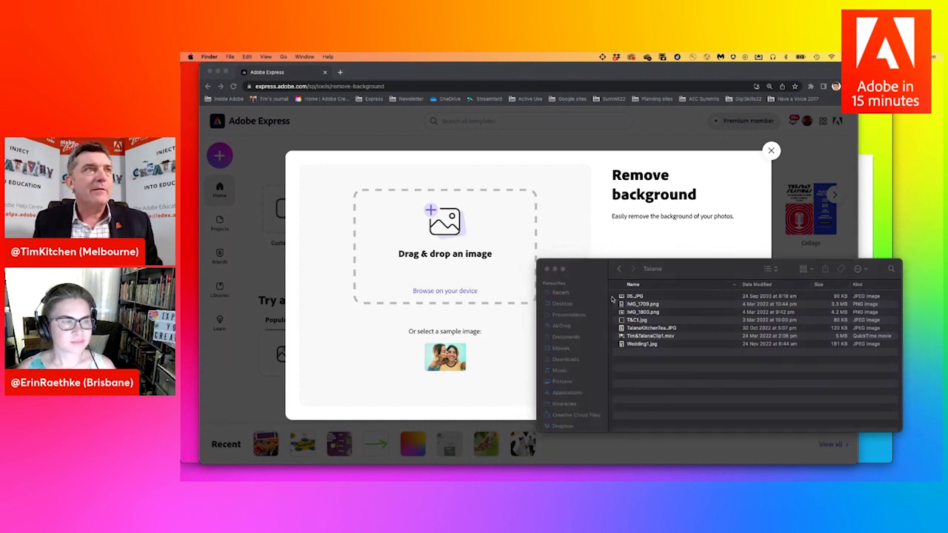
pyautogui.doubleClick(615, 297)
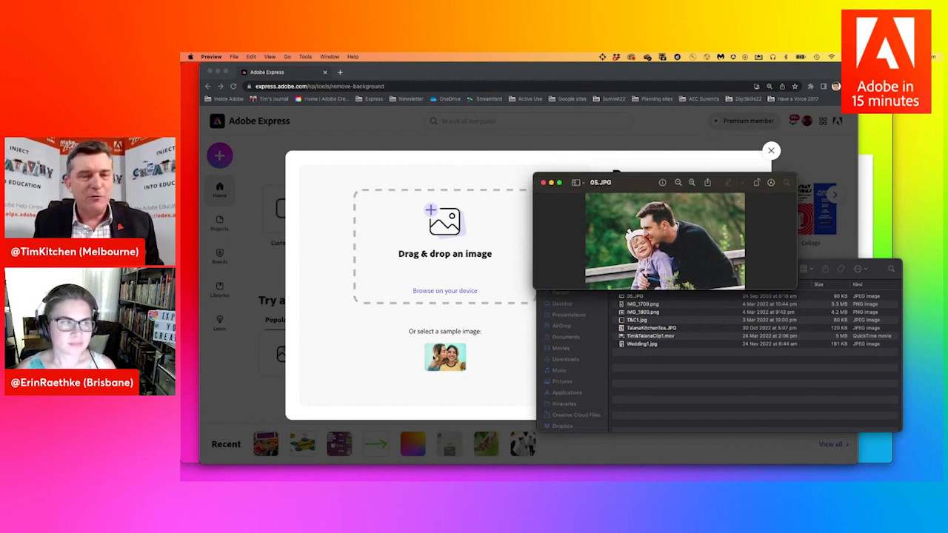
pyautogui.moveTo(633, 194); pyautogui.dragTo(636, 370)
pyautogui.click(623, 299)
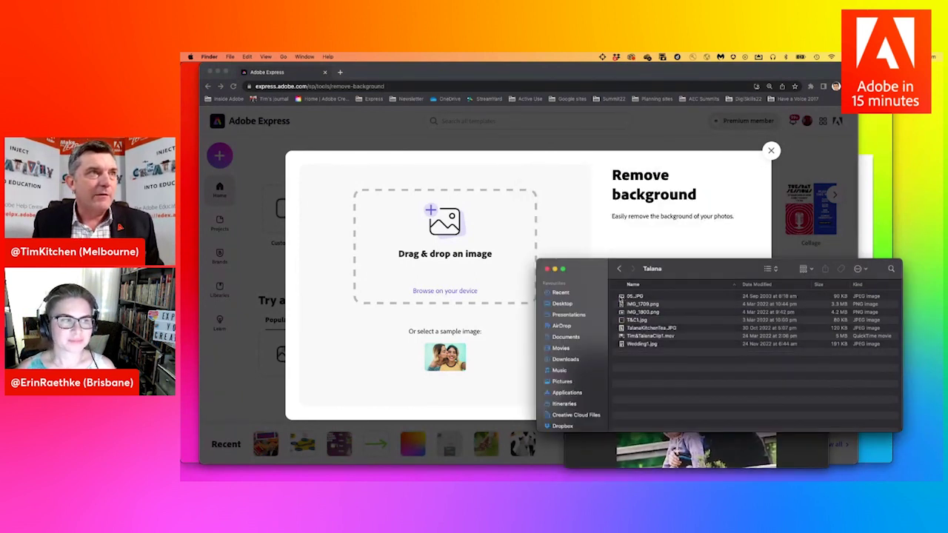
# Drop 05.JPG into Remove background to cut out the man and child, then close the result
pyautogui.moveTo(622, 300); pyautogui.dragTo(453, 256)
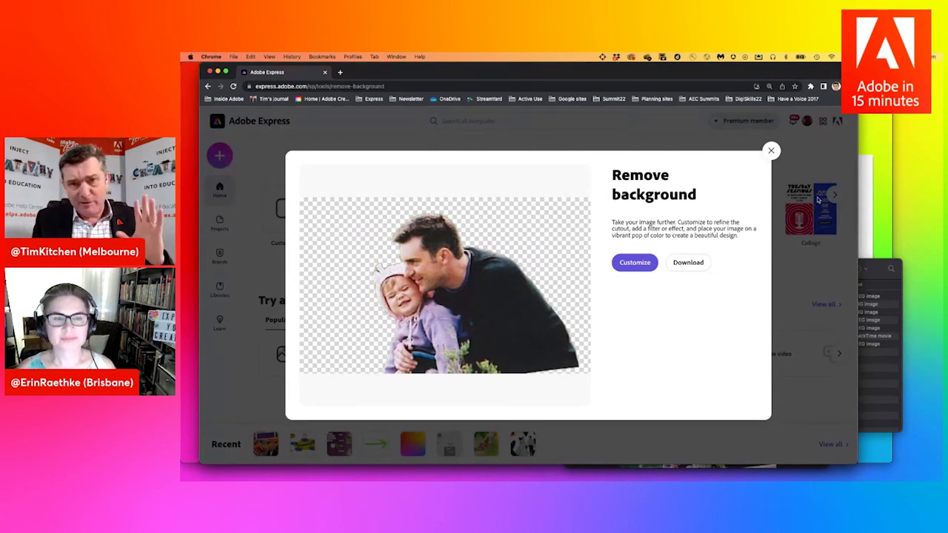
pyautogui.click(771, 151)
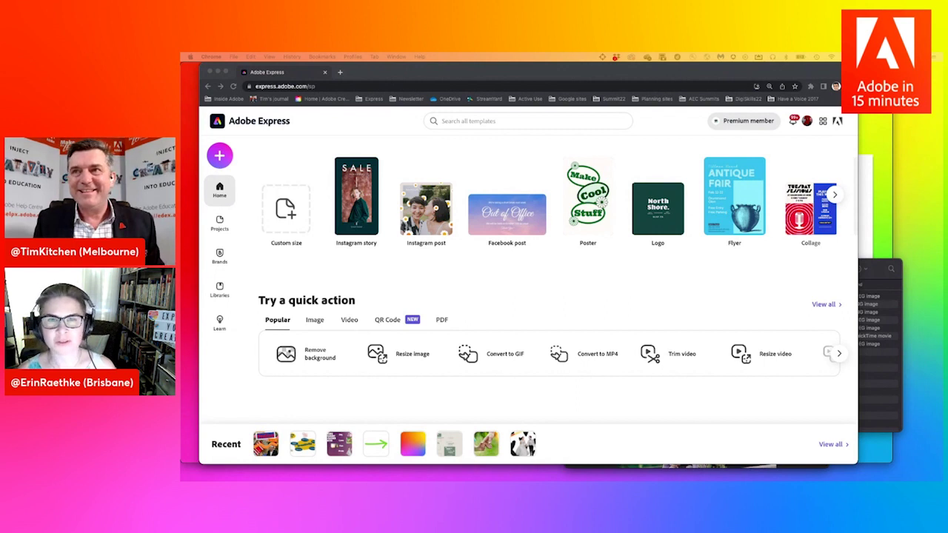
# Switch to QuickTime Player and reposition and enlarge the Infographics editing.mp4 video window
pyautogui.press('super+Tab')
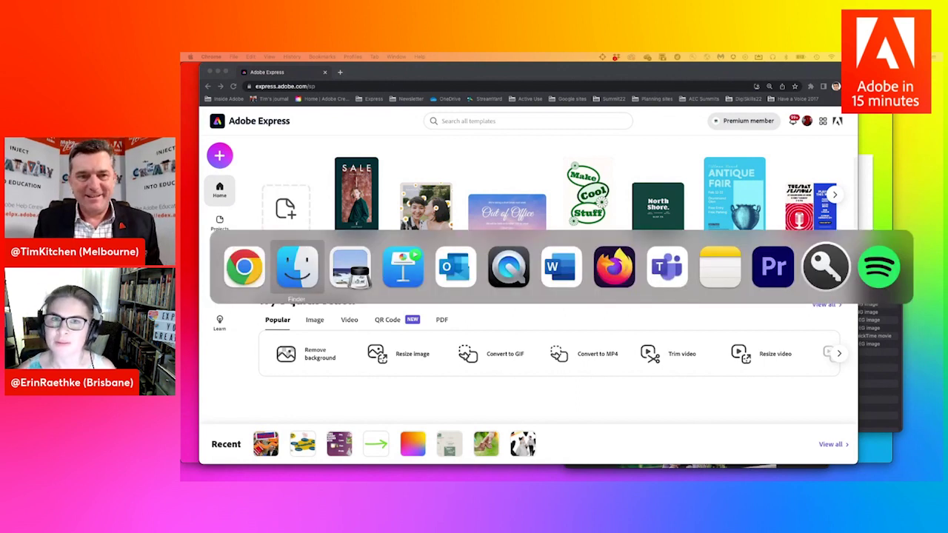
pyautogui.press('super+Tab')
pyautogui.press('super+Tab')
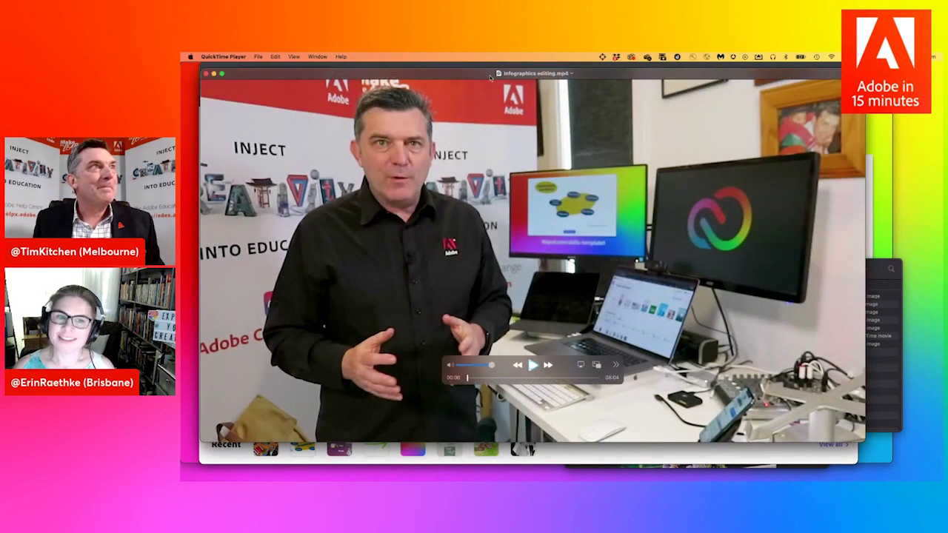
pyautogui.moveTo(490, 77); pyautogui.dragTo(472, 71)
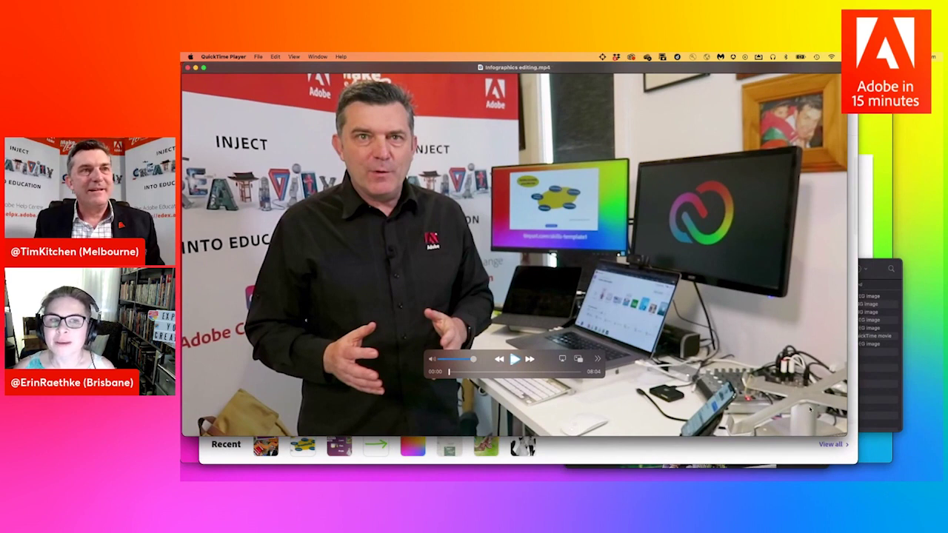
pyautogui.moveTo(856, 440); pyautogui.dragTo(927, 481)
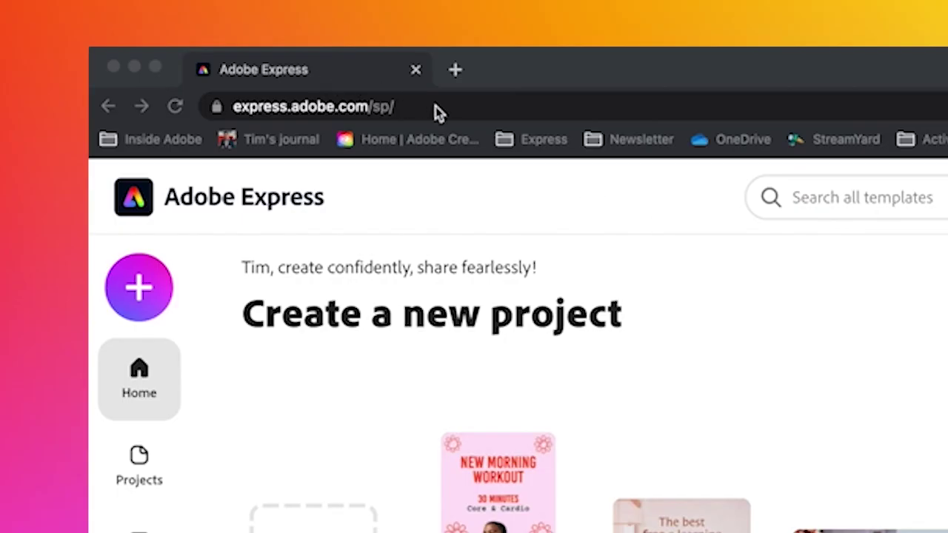
# Paste tinyurl.com/skills-template1 into the address bar and load the skills template
pyautogui.click(434, 107)
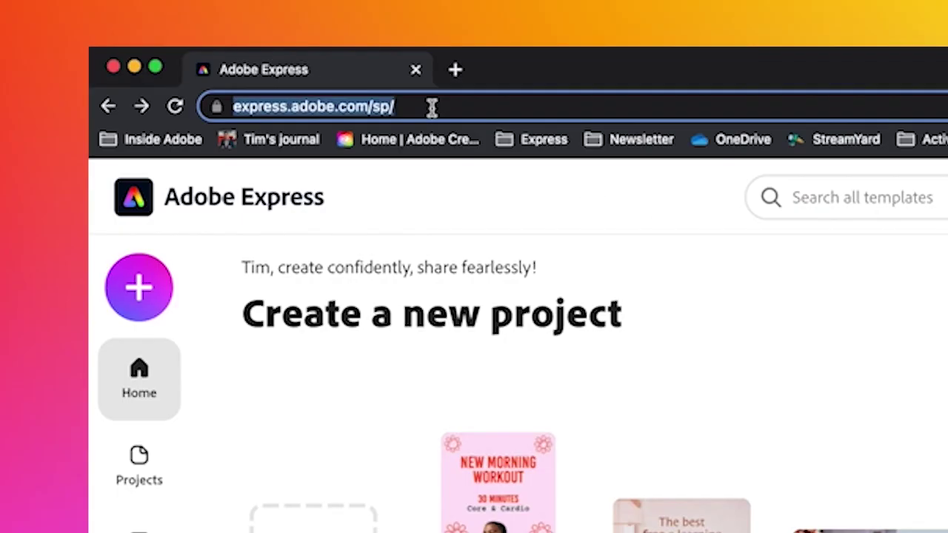
pyautogui.write('https://tinyurl.com/skills-template1')
pyautogui.press('Return')
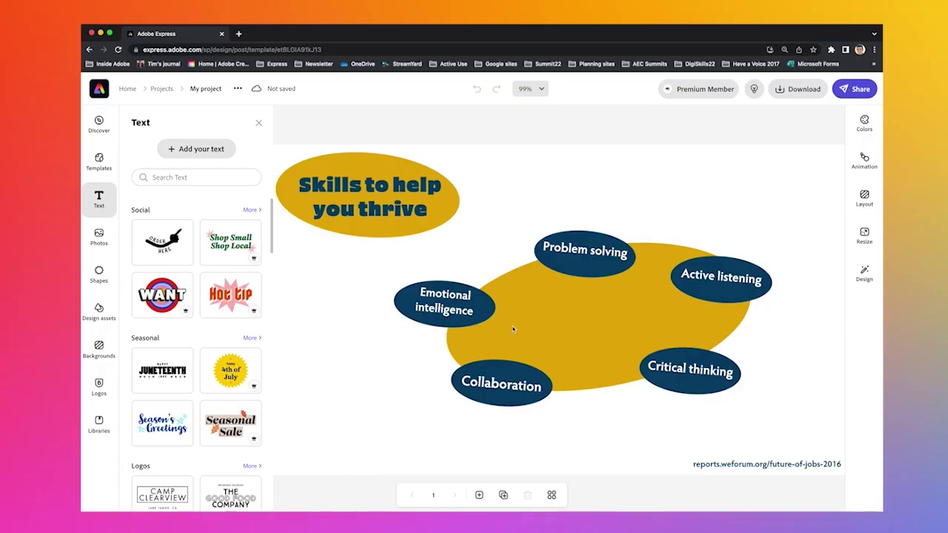
# Add a new text box reading 'Creativity' to the design
pyautogui.click(373, 364)
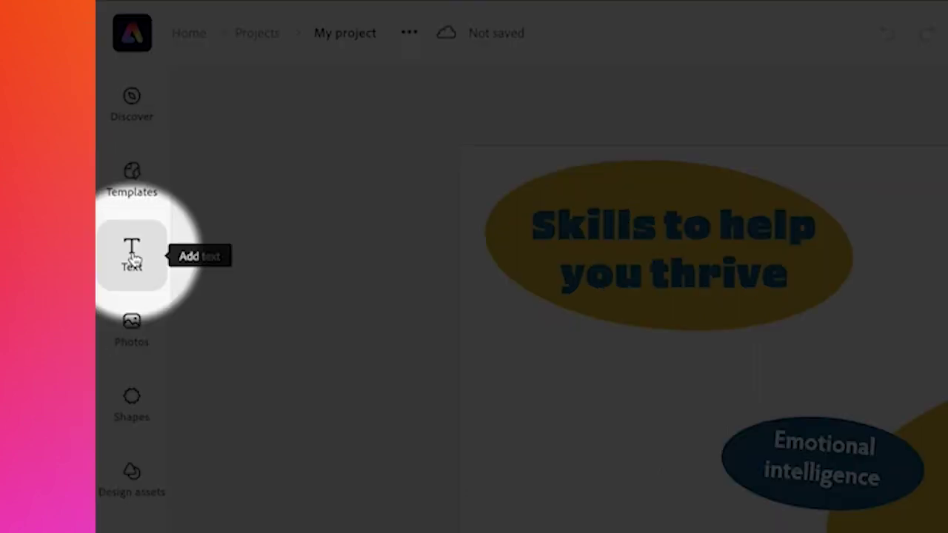
pyautogui.click(99, 200)
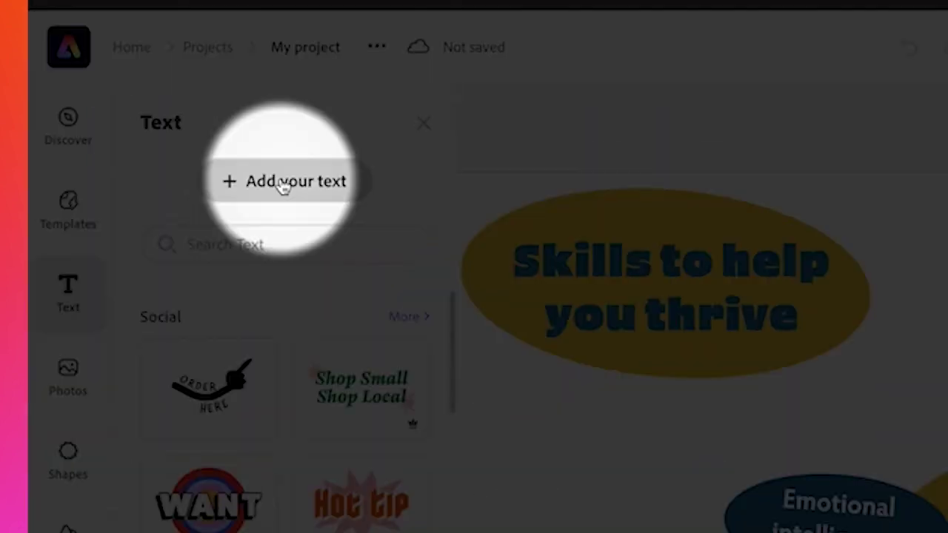
pyautogui.click(283, 183)
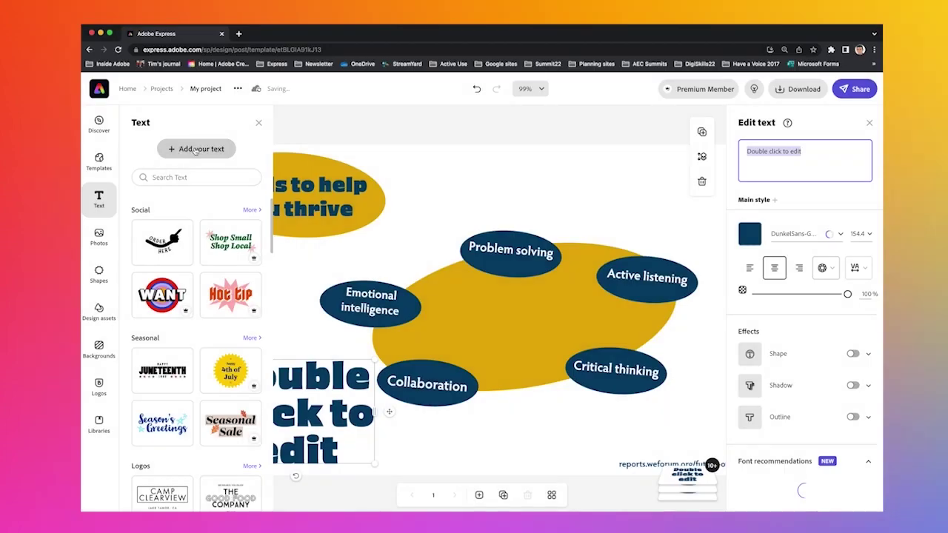
pyautogui.write('Crea')
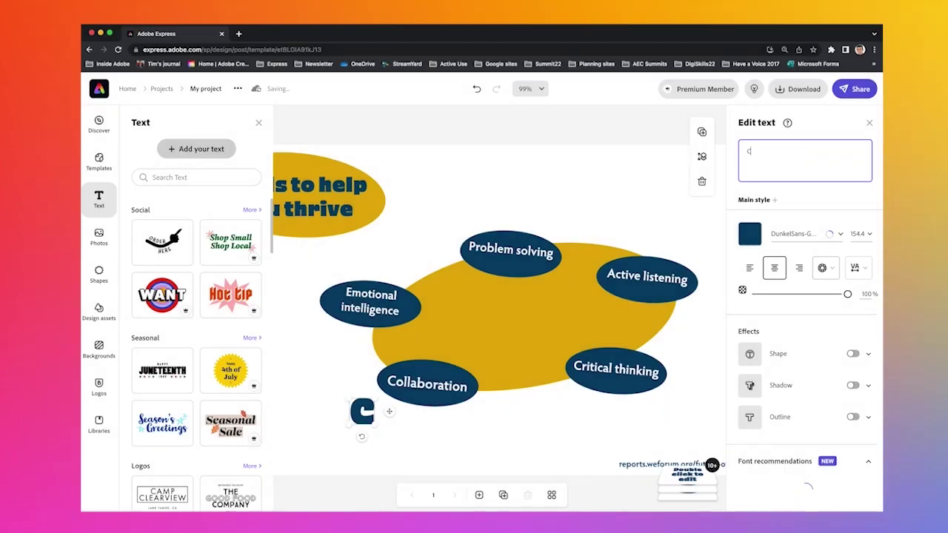
pyautogui.write('tivity')
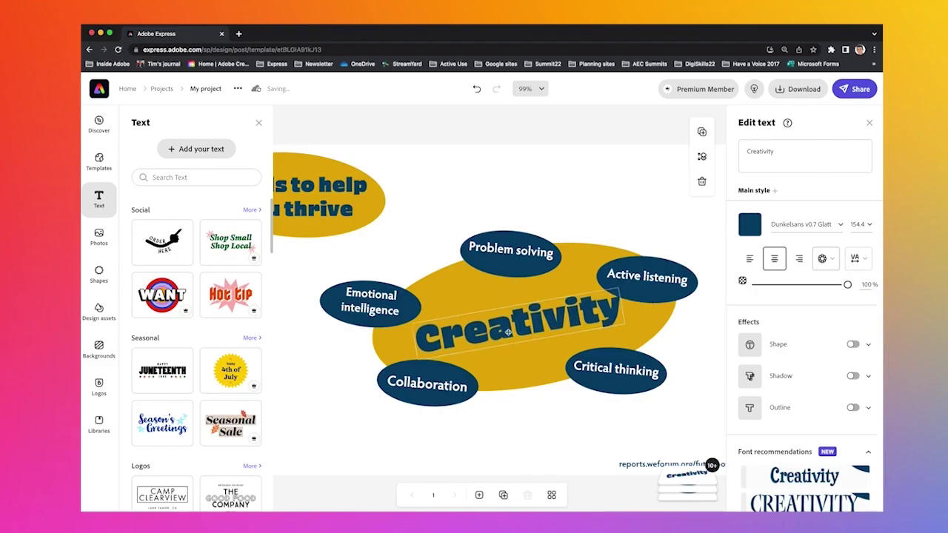
# Resize and position the Creativity text over the central yellow oval, then check its settings
pyautogui.click(508, 333)
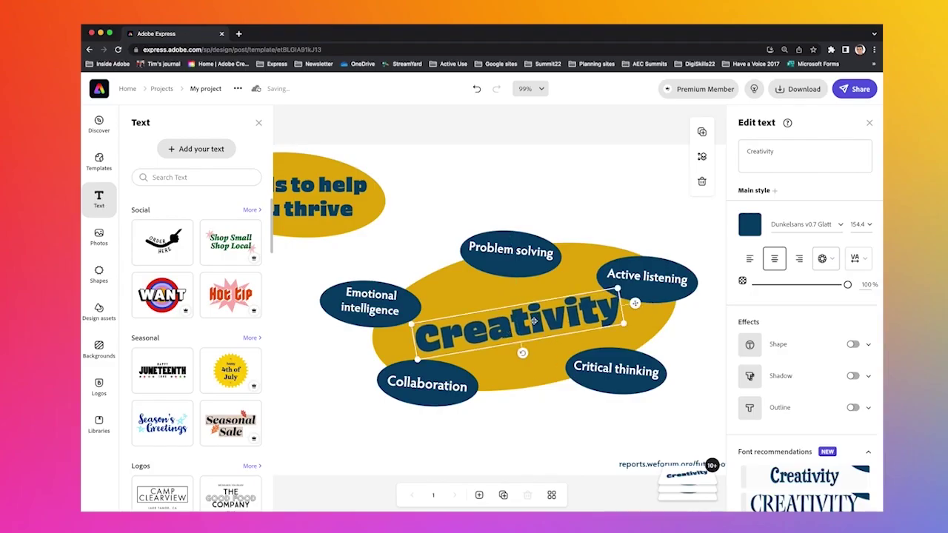
pyautogui.moveTo(534, 320); pyautogui.dragTo(530, 320)
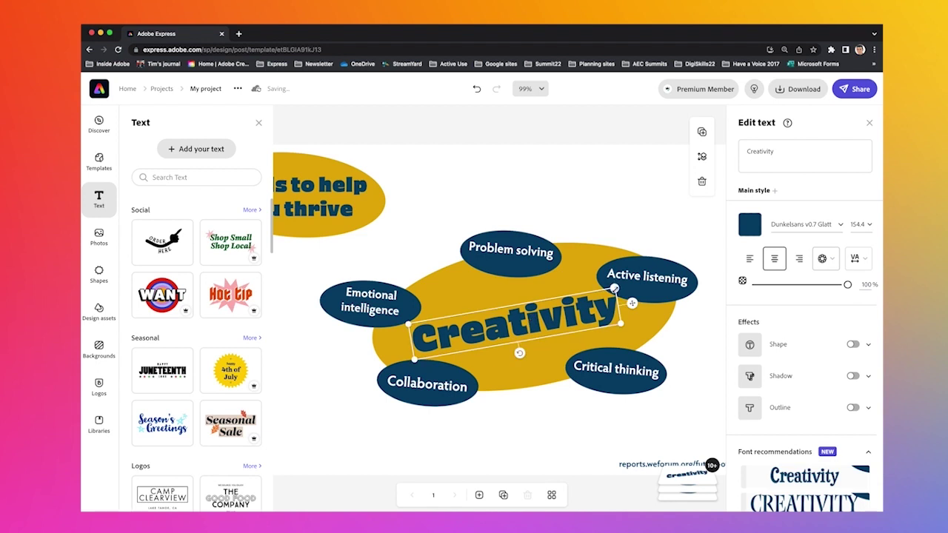
pyautogui.moveTo(614, 289); pyautogui.dragTo(605, 293)
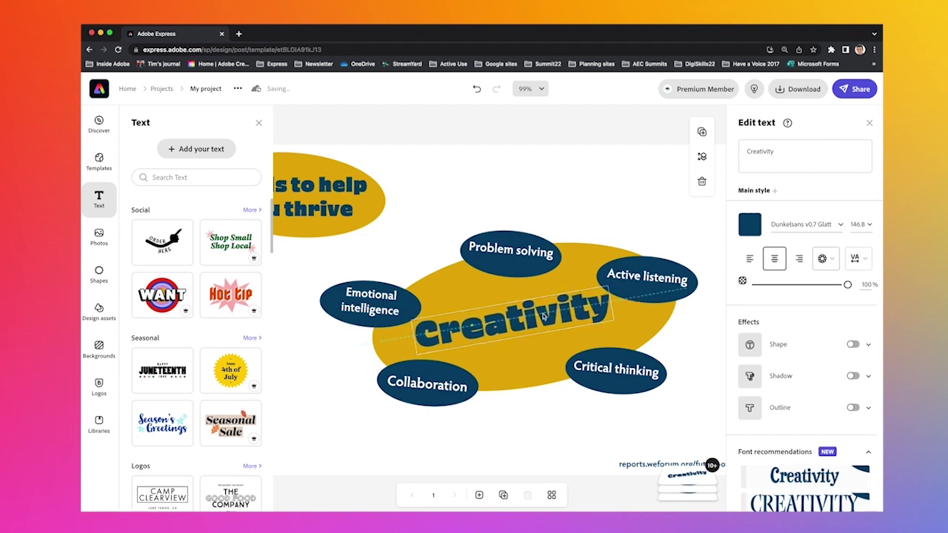
pyautogui.moveTo(542, 317); pyautogui.dragTo(544, 310)
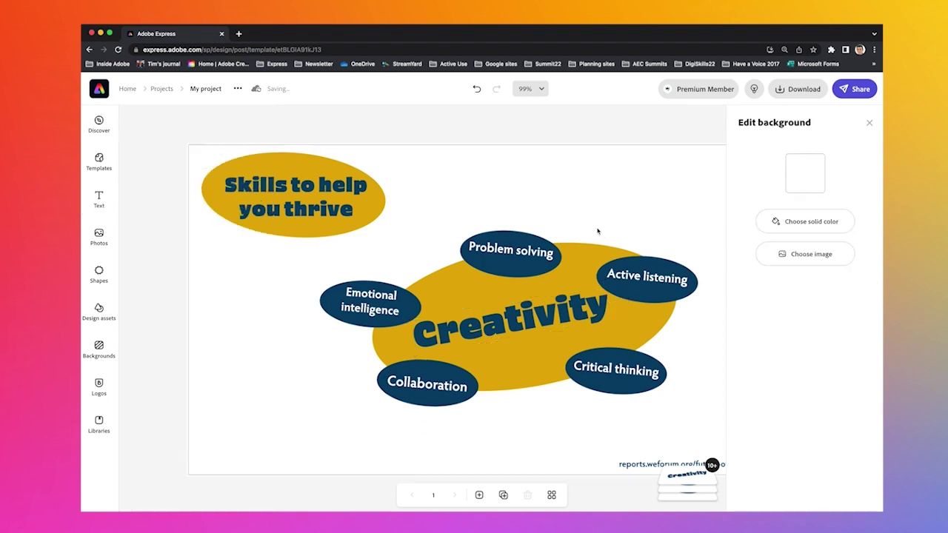
pyautogui.click(99, 198)
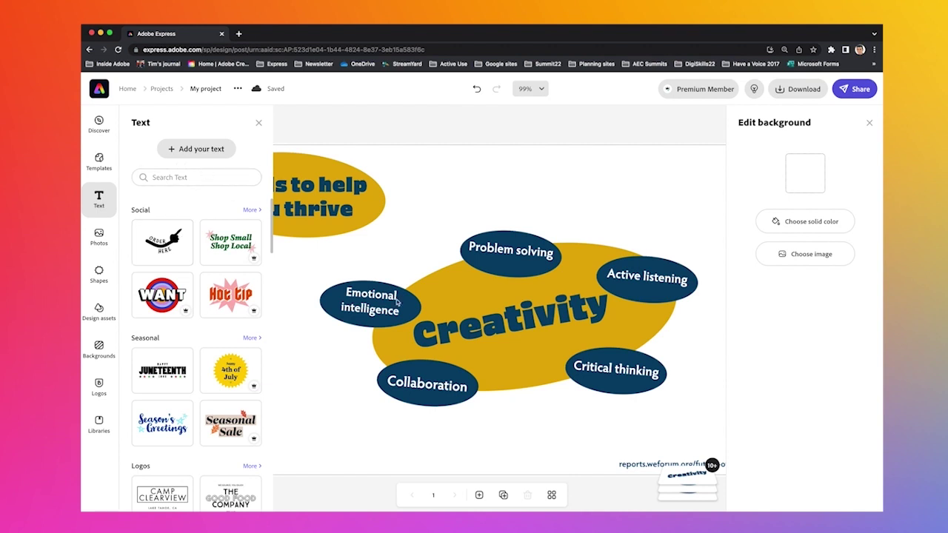
pyautogui.click(442, 330)
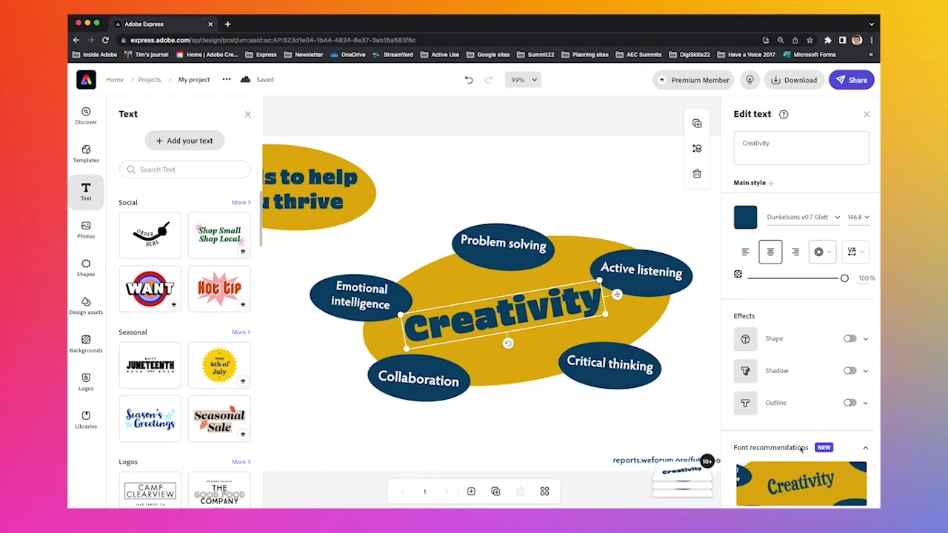
pyautogui.scroll(-5, 801, 449)
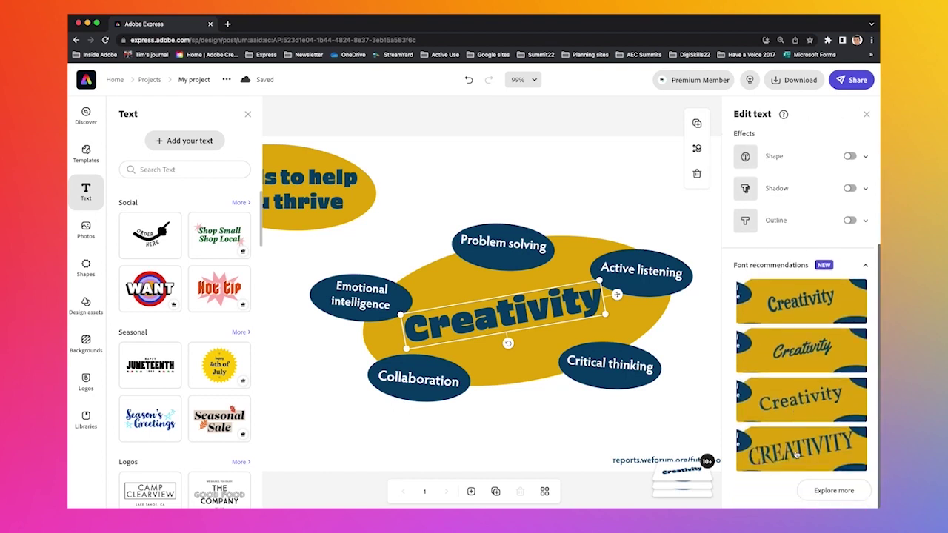
pyautogui.scroll(5, 796, 455)
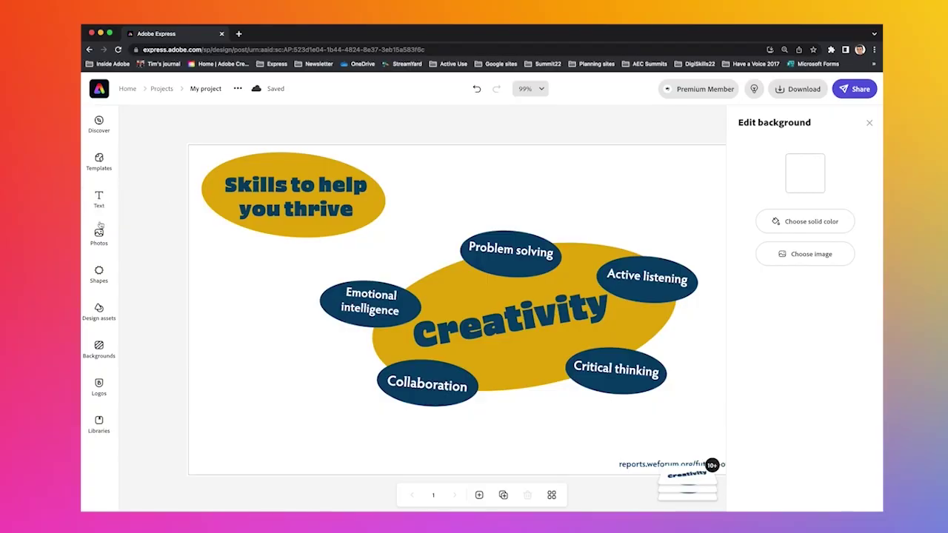
# Search the Shapes library for 'Problem solving' and browse the icon results
pyautogui.click(98, 272)
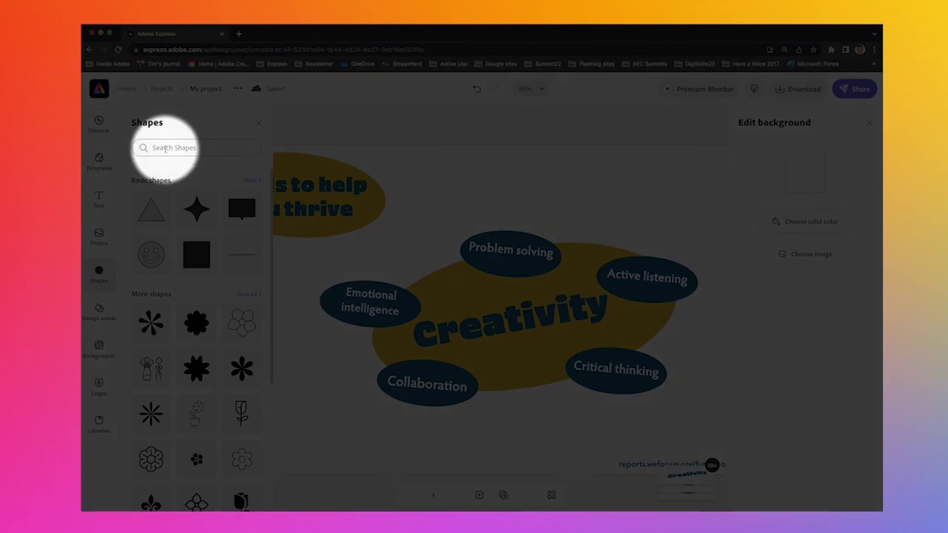
pyautogui.click(166, 148)
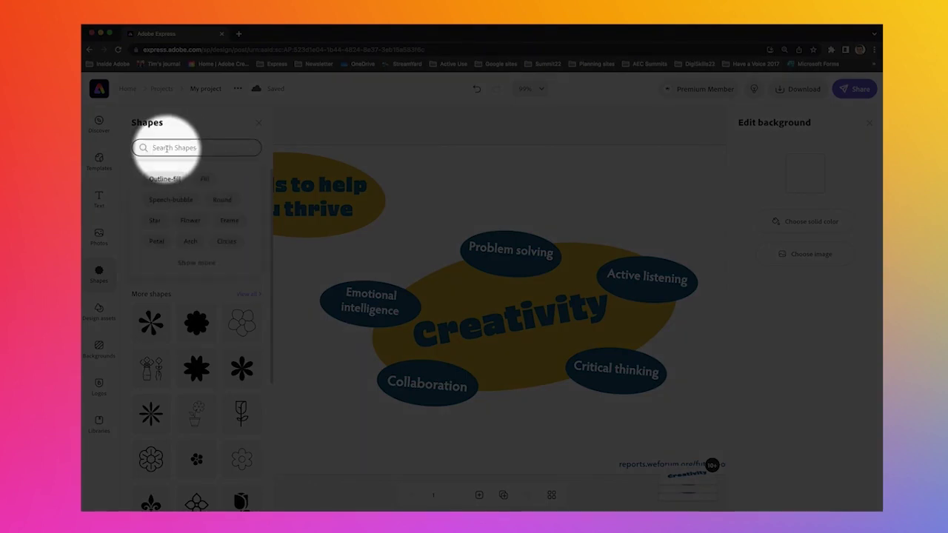
pyautogui.write('Problem s')
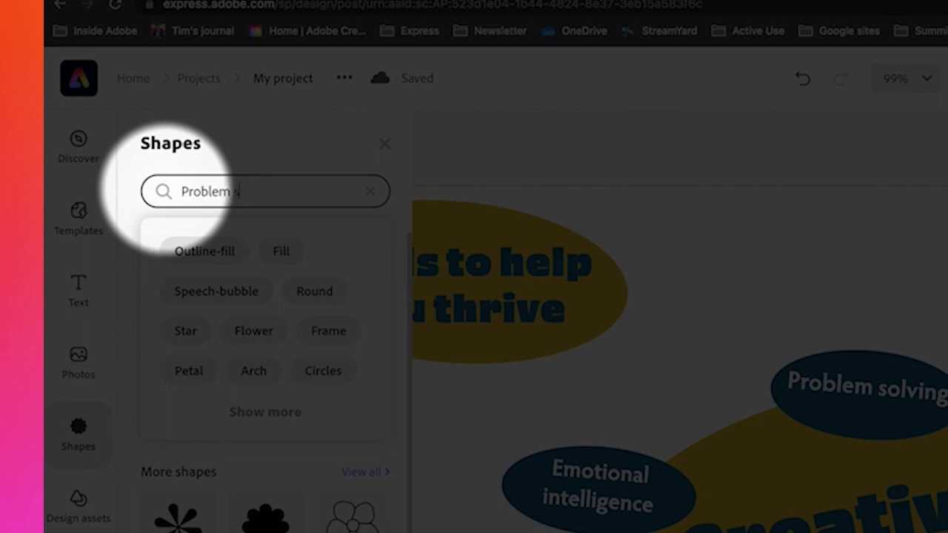
pyautogui.write('olving')
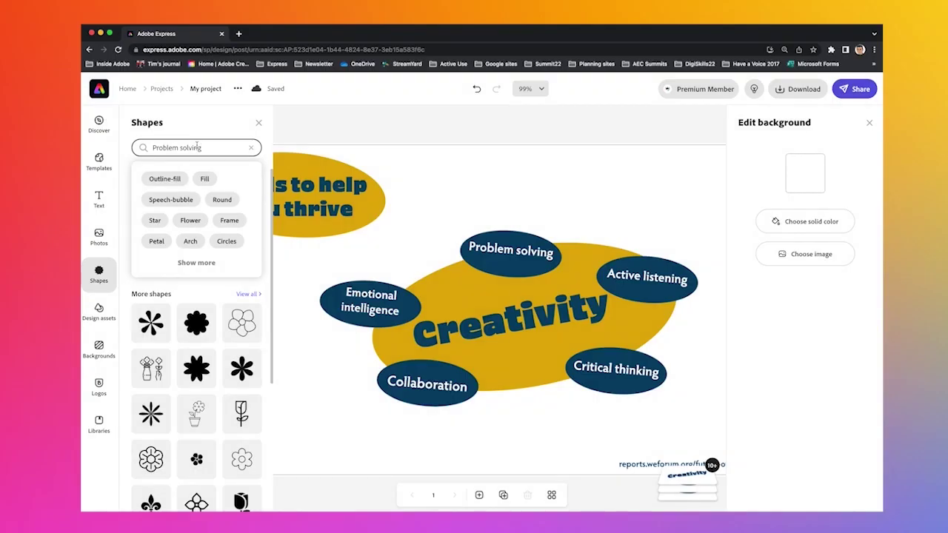
pyautogui.press('Return')
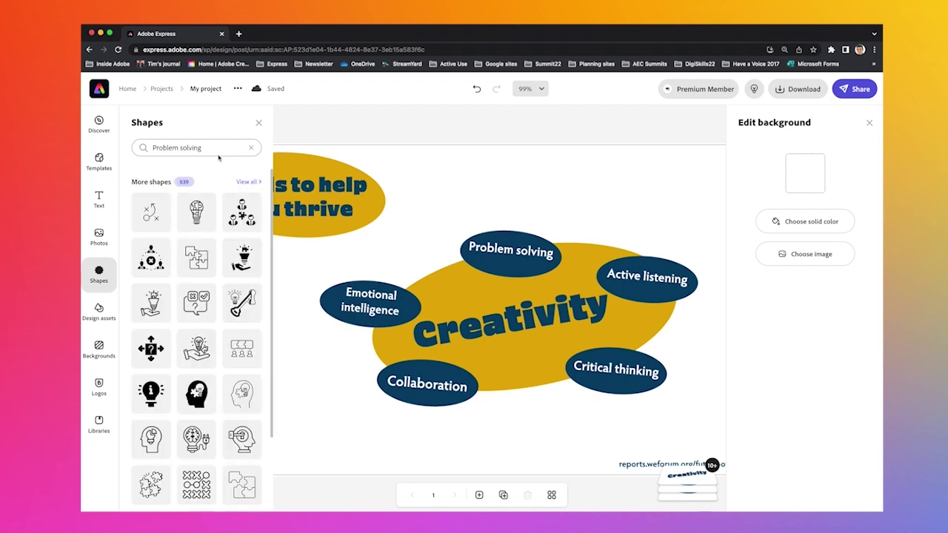
pyautogui.scroll(-10, 275, 343)
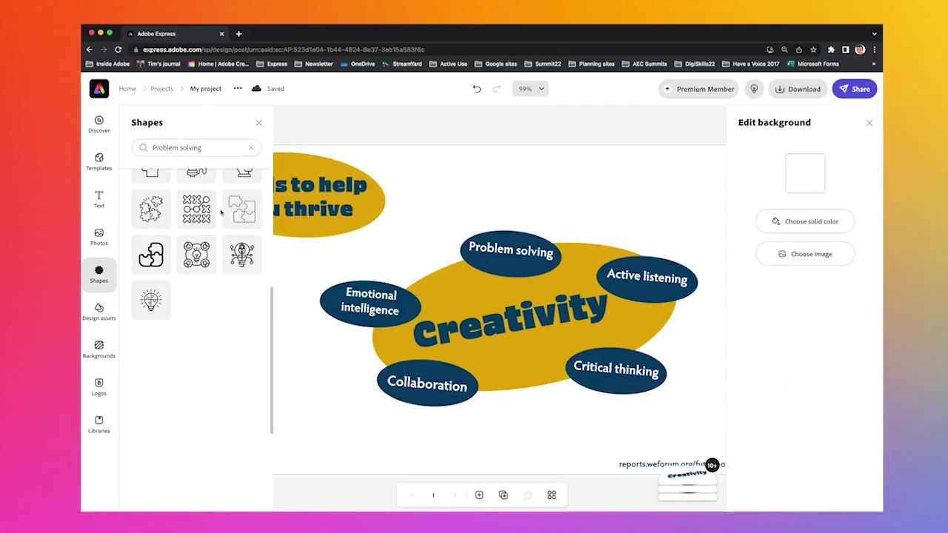
pyautogui.scroll(10, 220, 212)
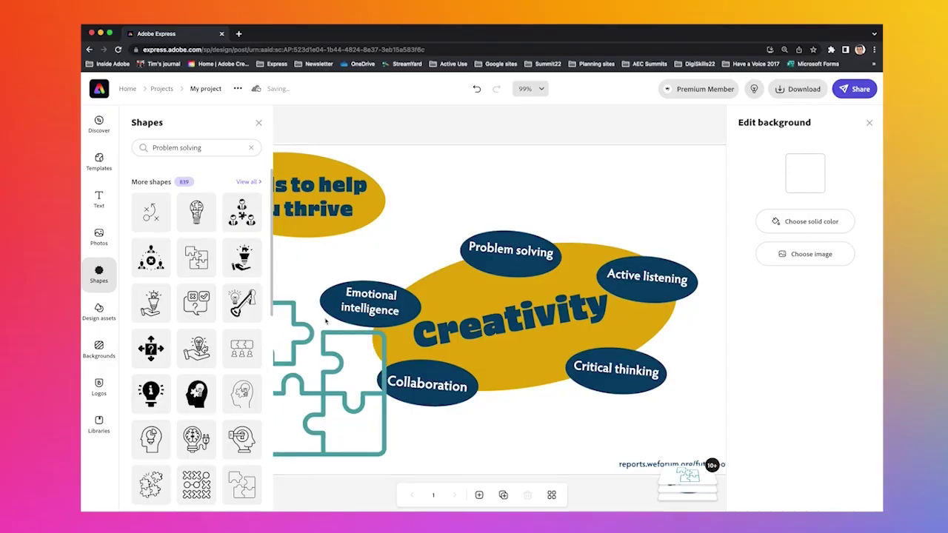
# Place the puzzle-pieces icon above the Problem solving oval and colour it palette red
pyautogui.moveTo(223, 289); pyautogui.dragTo(426, 172)
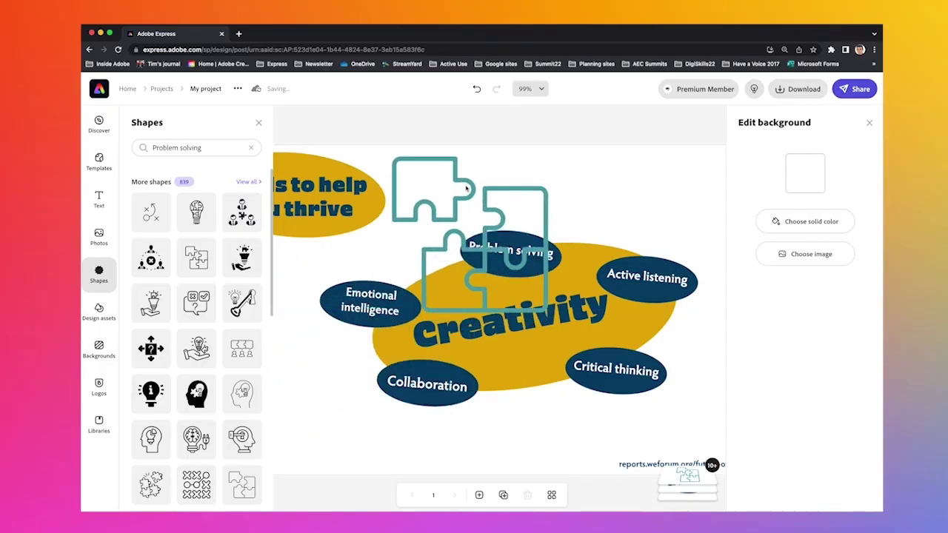
pyautogui.click(397, 164)
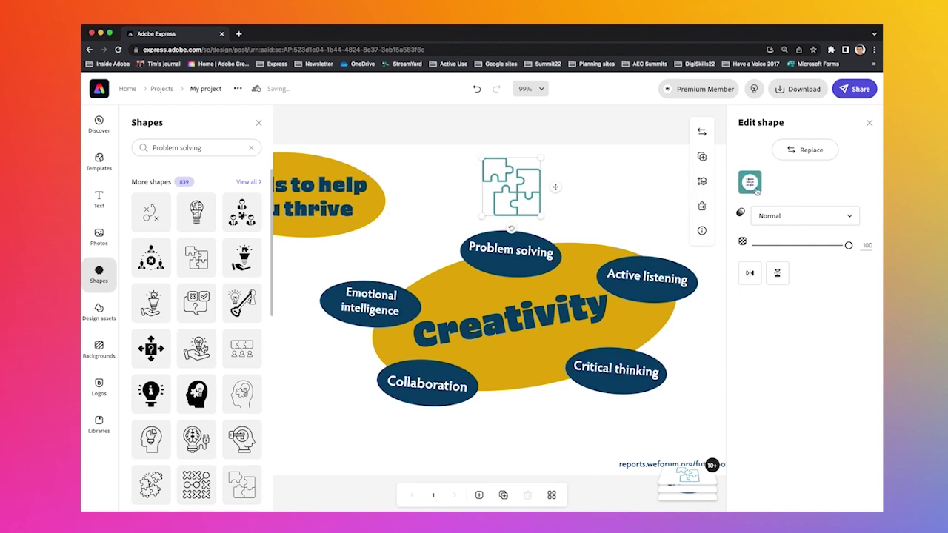
pyautogui.click(751, 183)
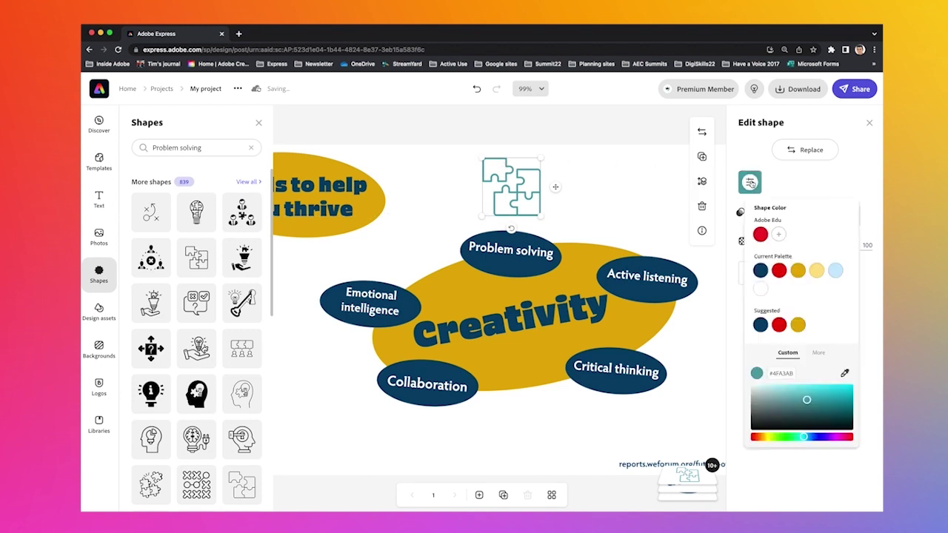
pyautogui.click(759, 234)
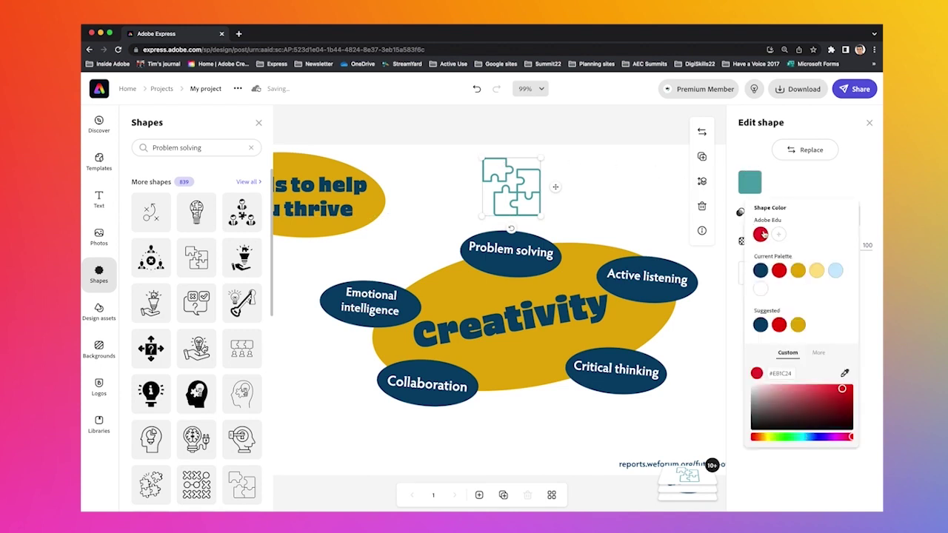
pyautogui.click(798, 273)
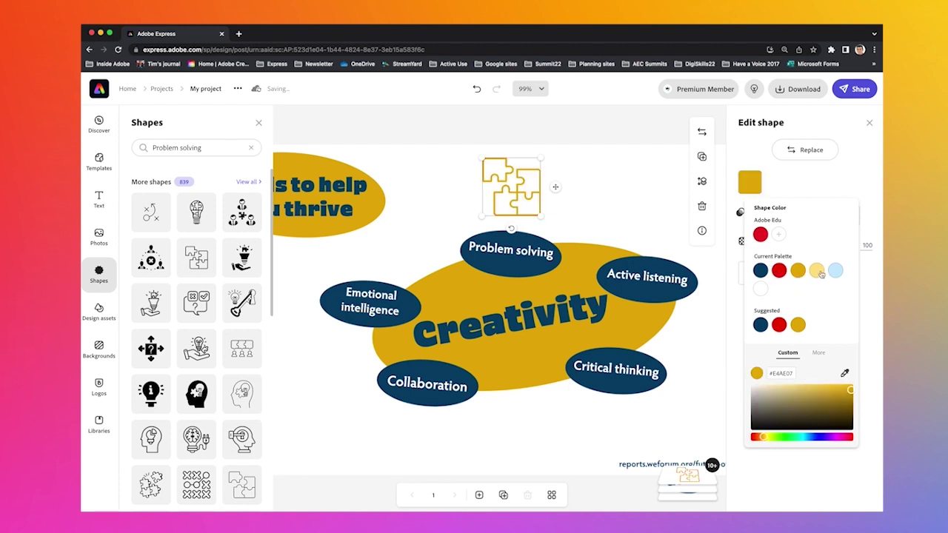
pyautogui.click(780, 272)
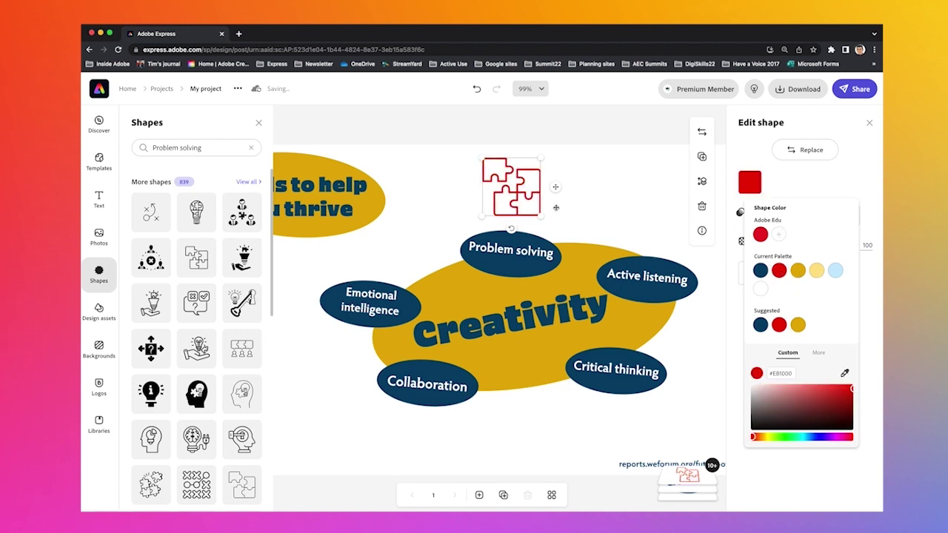
pyautogui.click(580, 211)
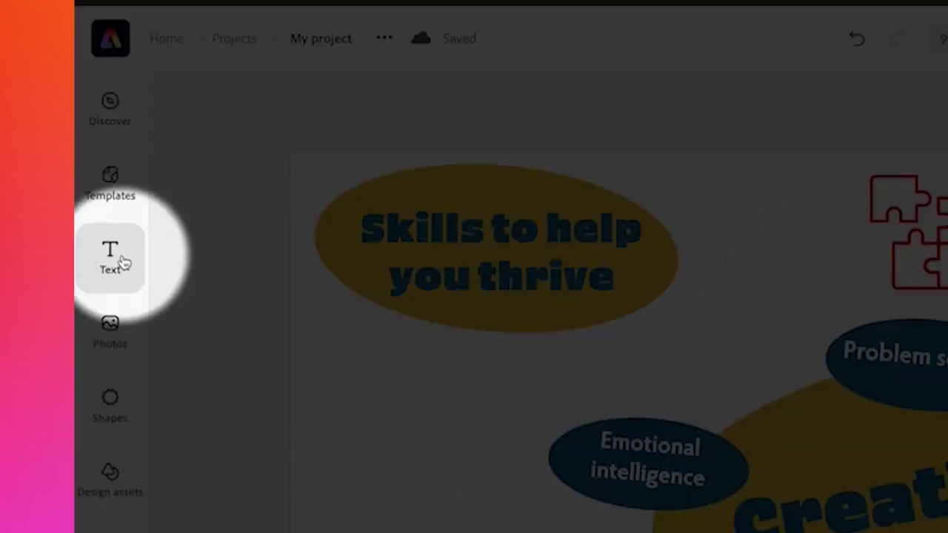
# Search the Photos library for 'Creativity' stock images and browse the results
pyautogui.click(116, 325)
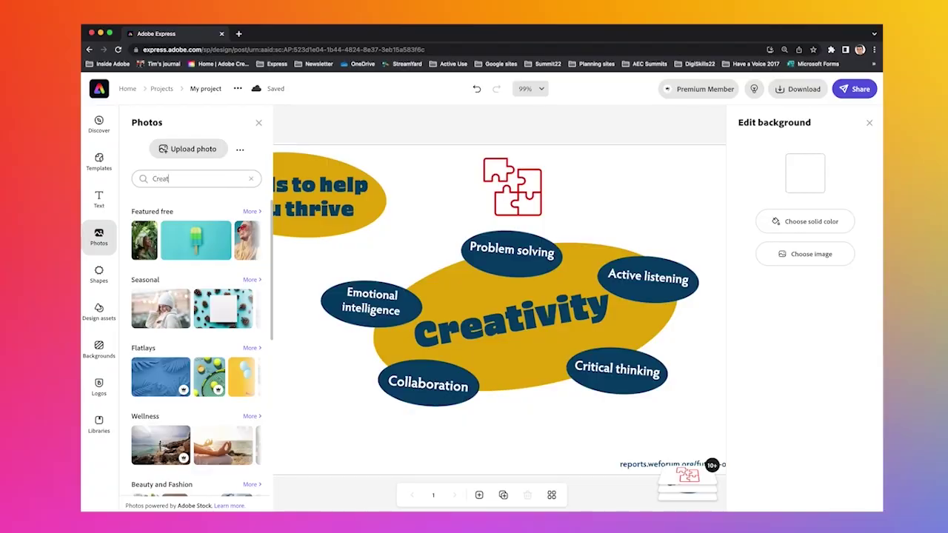
pyautogui.press('Return')
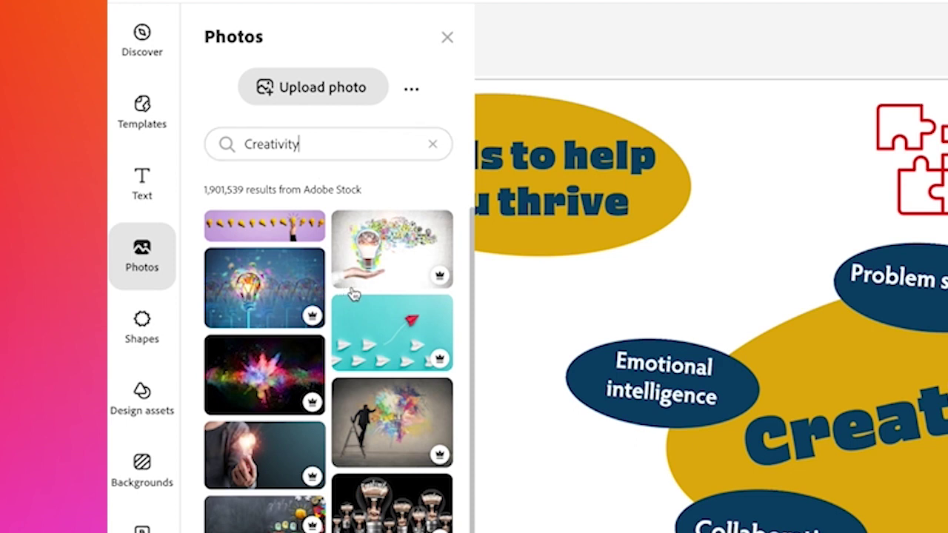
pyautogui.scroll(-1, 353, 294)
pyautogui.scroll(1, 353, 294)
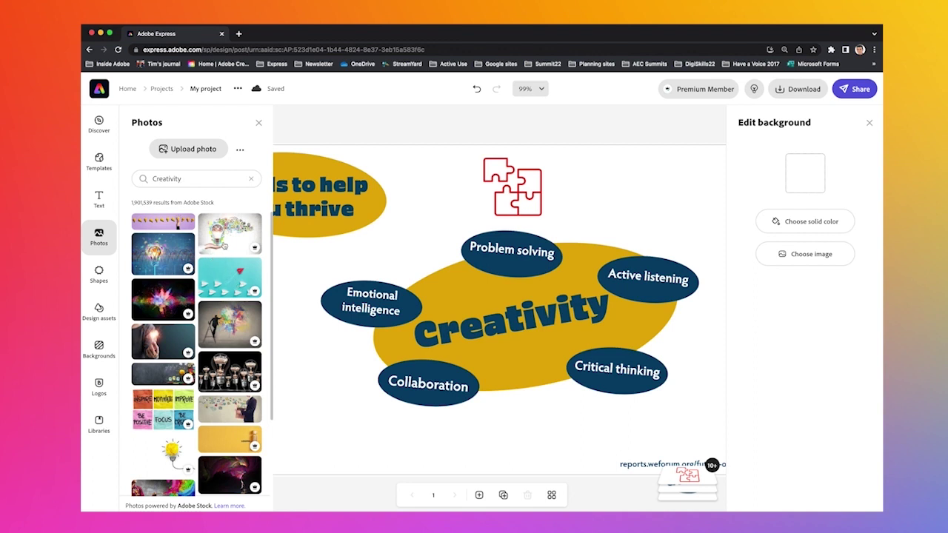
# Add the lightbulb-in-hand stock photo and shrink it slightly into the lower-left corner
pyautogui.click(224, 244)
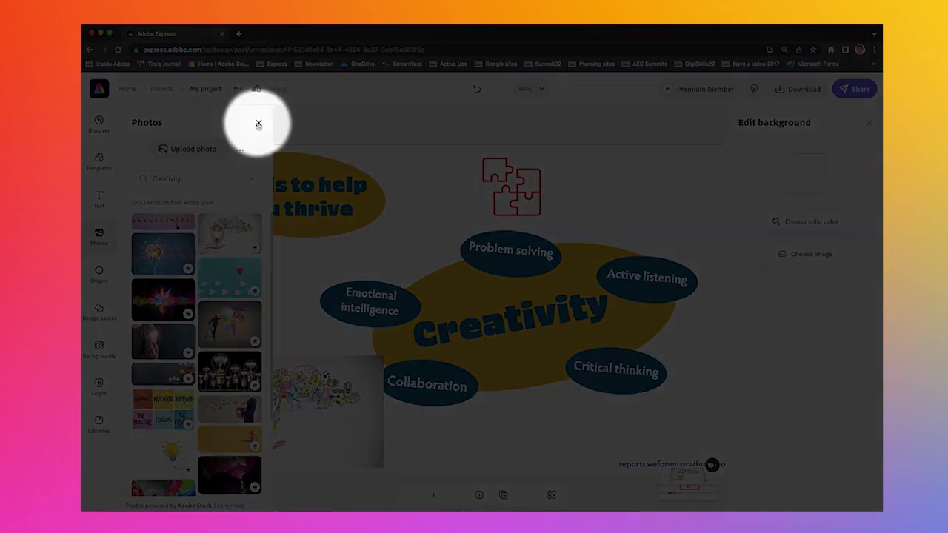
pyautogui.click(257, 123)
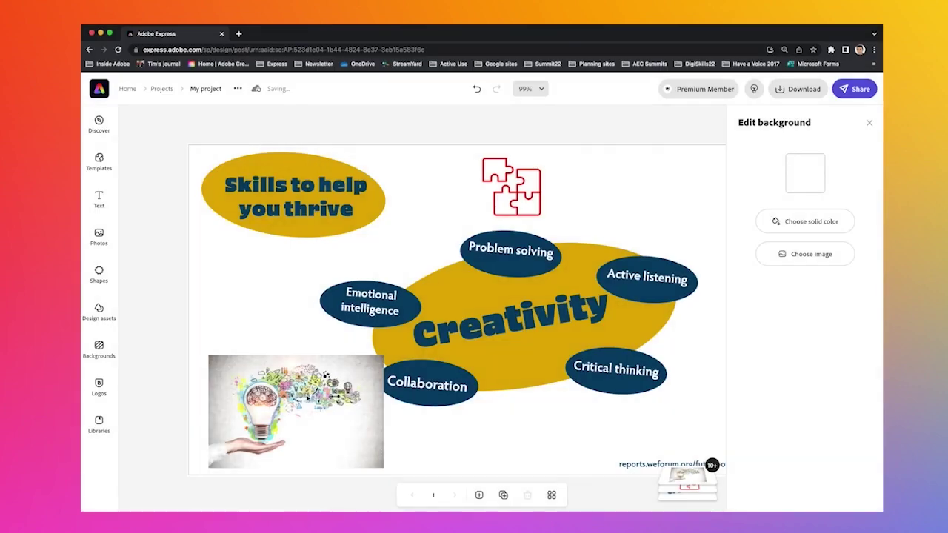
pyautogui.click(306, 400)
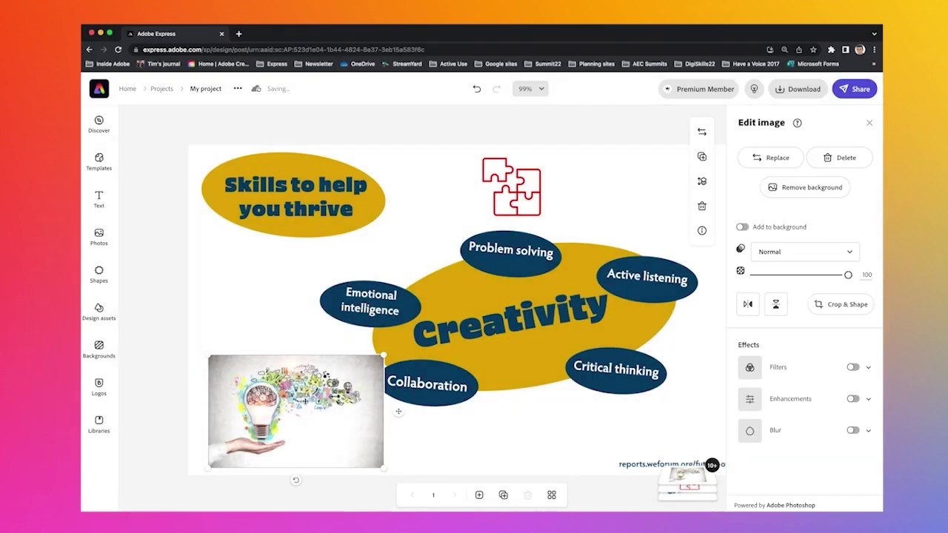
pyautogui.moveTo(303, 401); pyautogui.dragTo(293, 385)
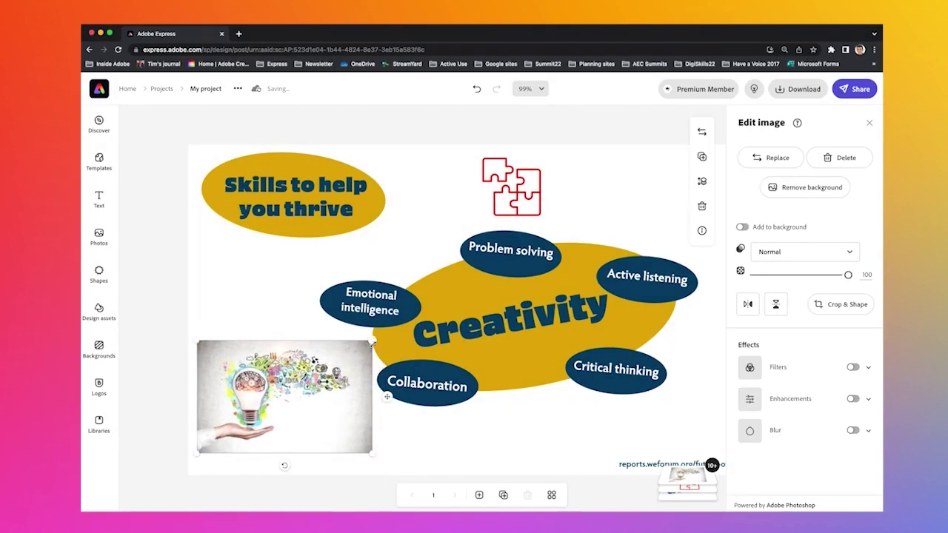
pyautogui.moveTo(372, 341); pyautogui.dragTo(356, 360)
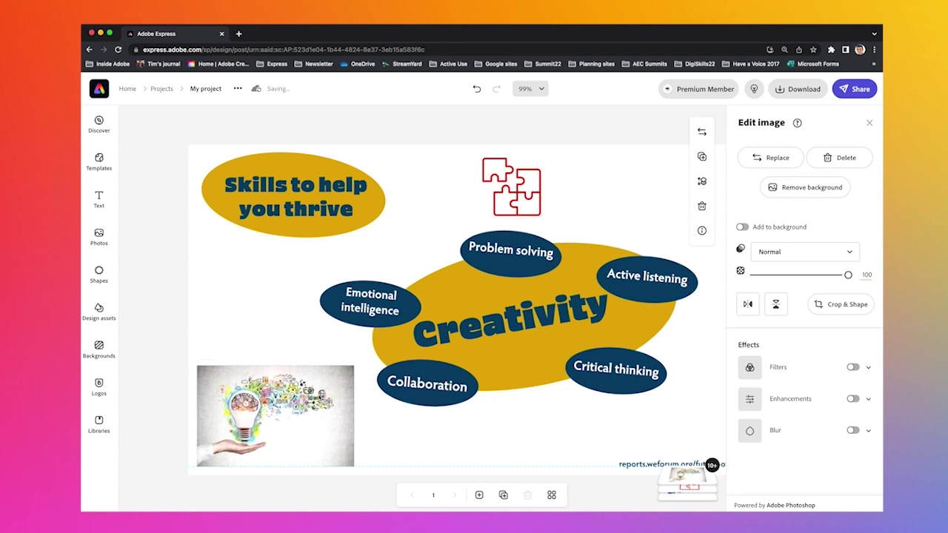
pyautogui.click(318, 396)
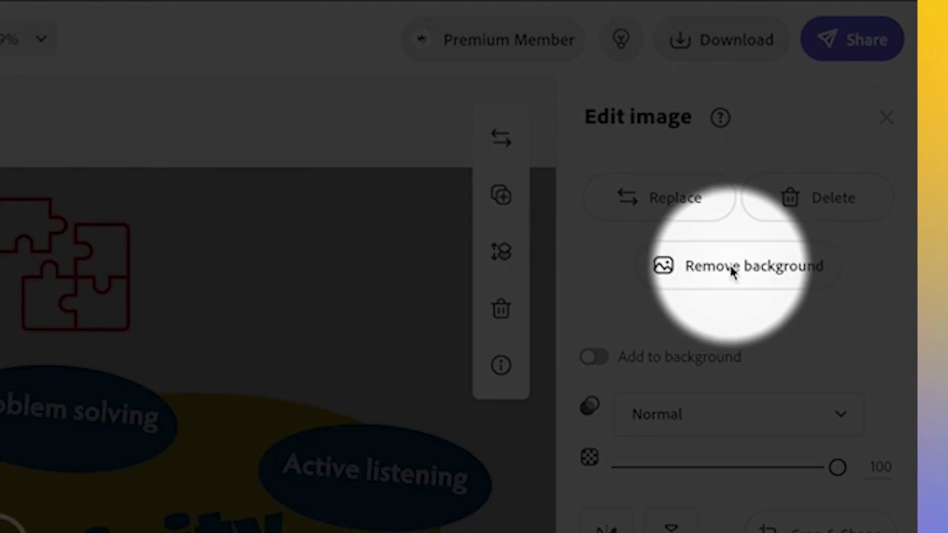
# Remove the lightbulb photo's background, erasing leftovers with brush size 27, then enlarge it flush left
pyautogui.click(733, 272)
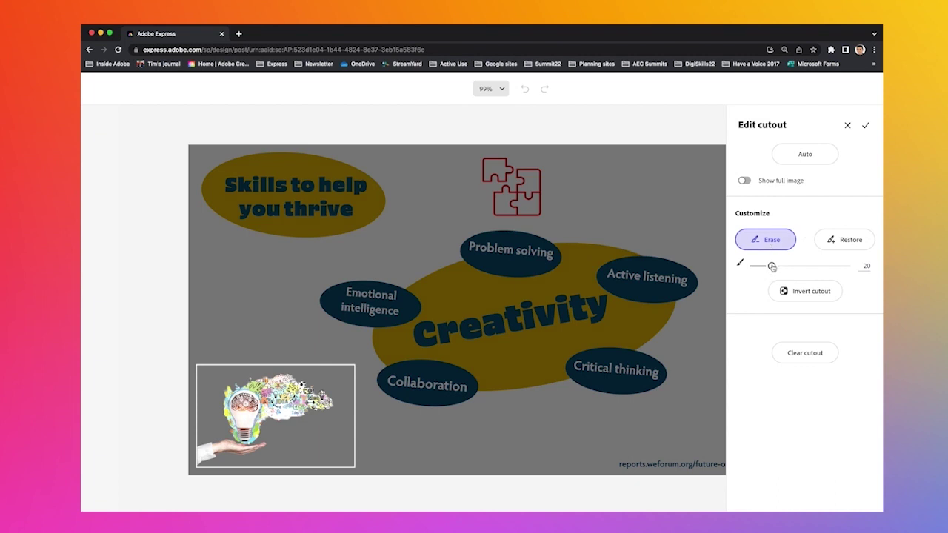
pyautogui.moveTo(772, 267); pyautogui.dragTo(779, 266)
pyautogui.moveTo(285, 420)
pyautogui.mouseDown()
pyautogui.moveTo(314, 402)
pyautogui.moveTo(297, 421)
pyautogui.mouseUp()
pyautogui.click(866, 125)
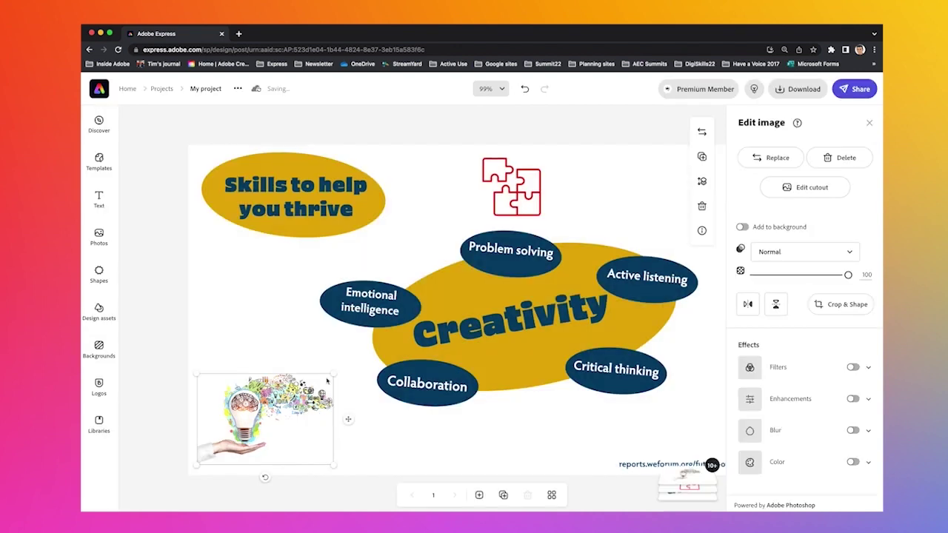
pyautogui.moveTo(332, 375); pyautogui.dragTo(362, 354)
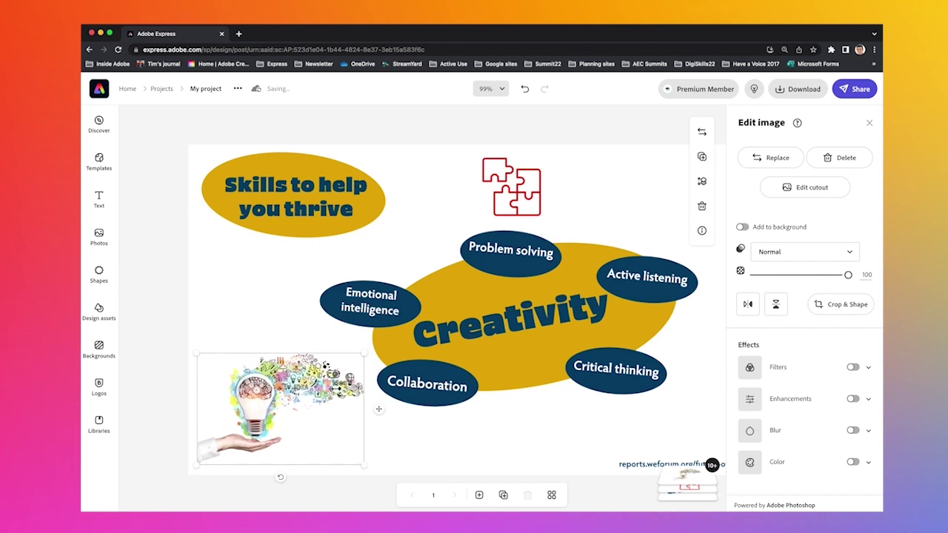
pyautogui.moveTo(280, 396); pyautogui.dragTo(271, 408)
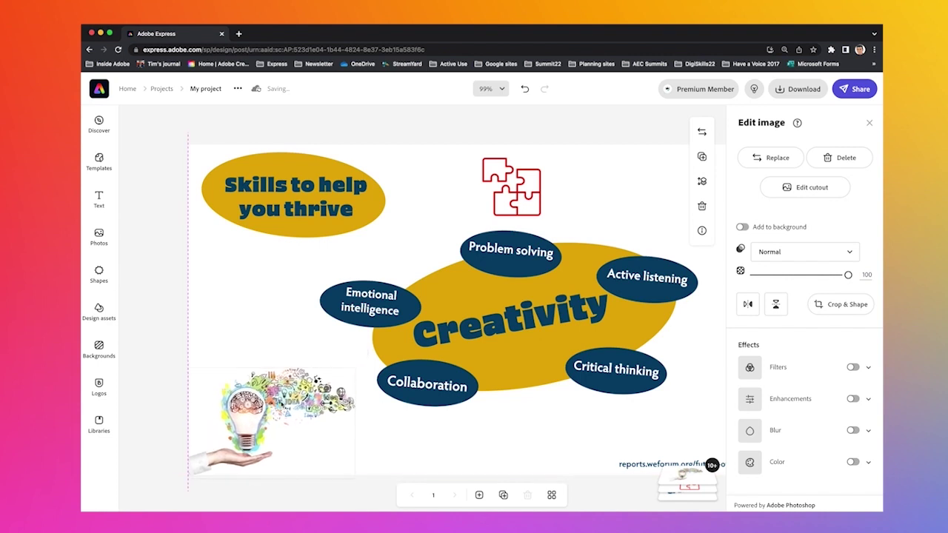
# Download the finished design as PNG, saved as My project-1 (20).png
pyautogui.click(281, 317)
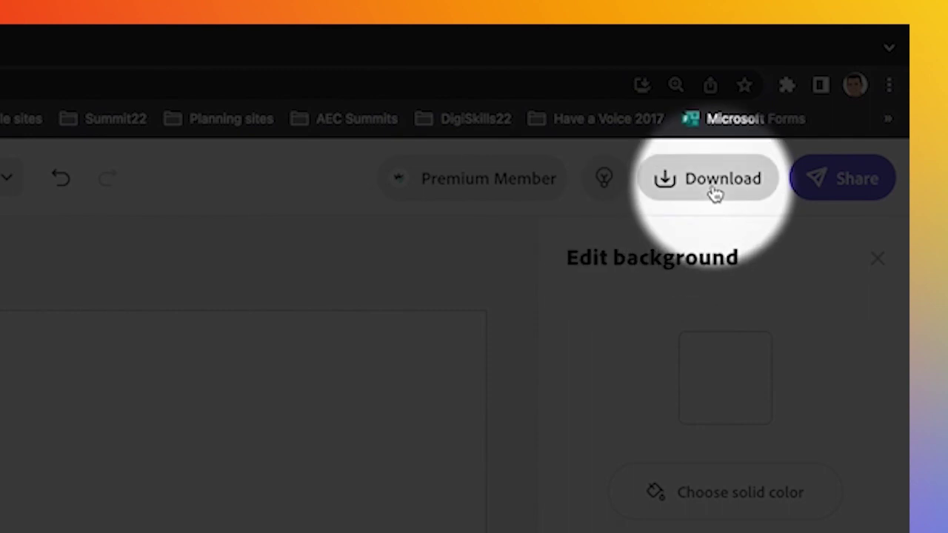
pyautogui.click(715, 191)
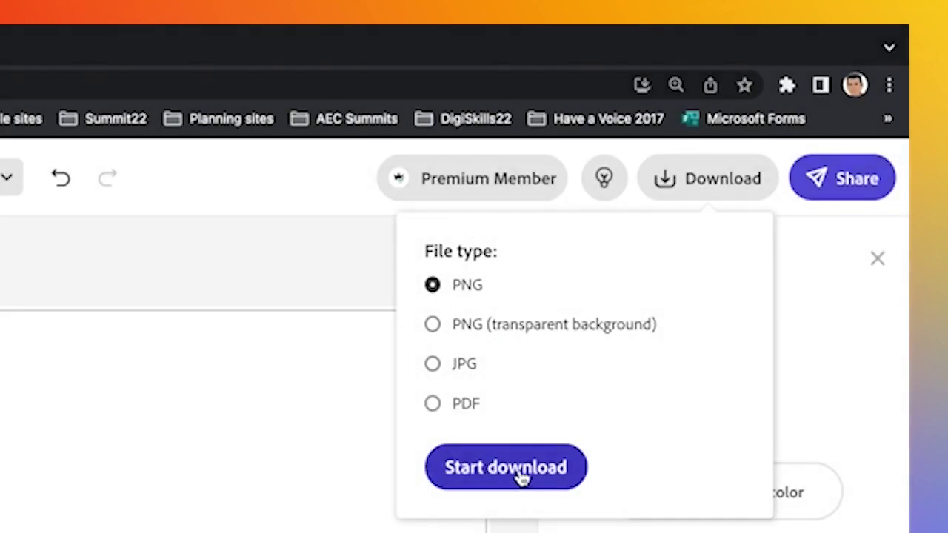
pyautogui.click(518, 474)
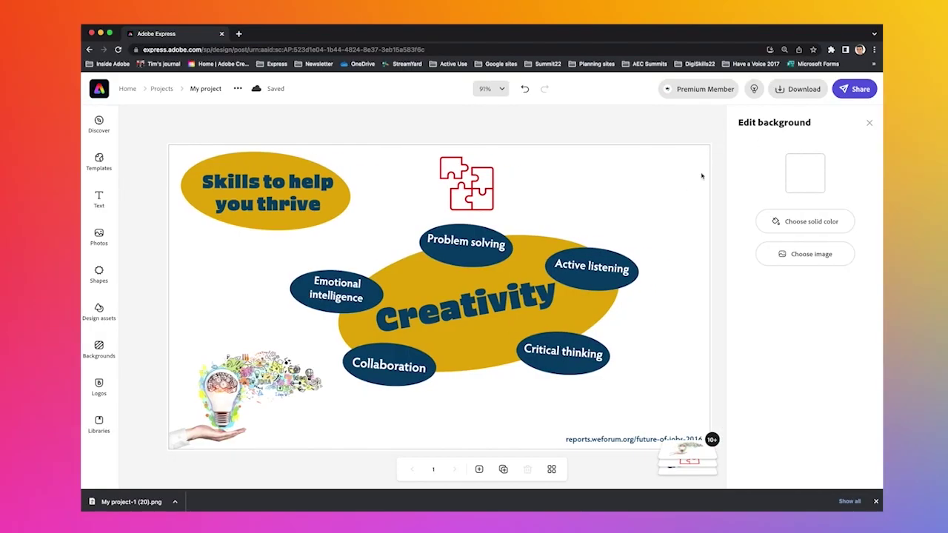
# Apply the Typewriter text animation to the Creativity infographic's text
pyautogui.click(677, 137)
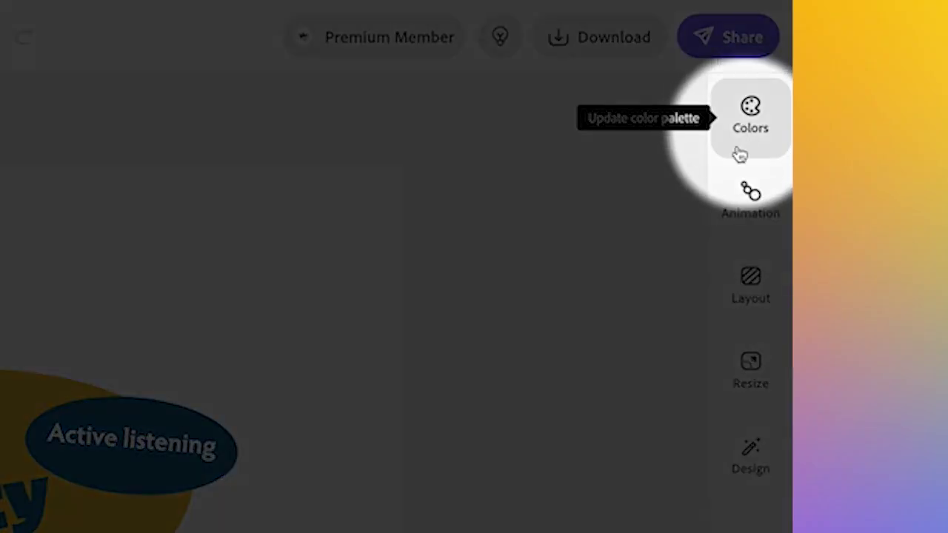
pyautogui.click(751, 202)
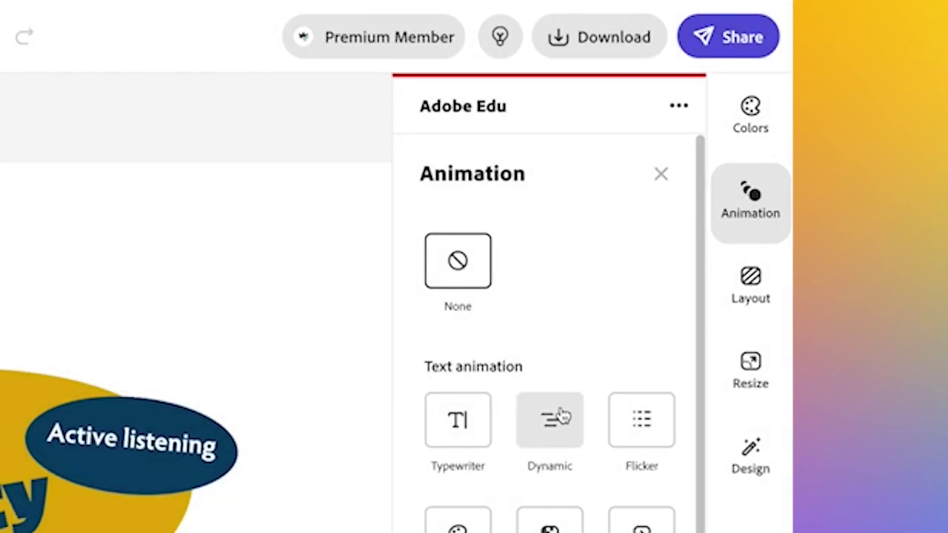
pyautogui.scroll(-2, 560, 417)
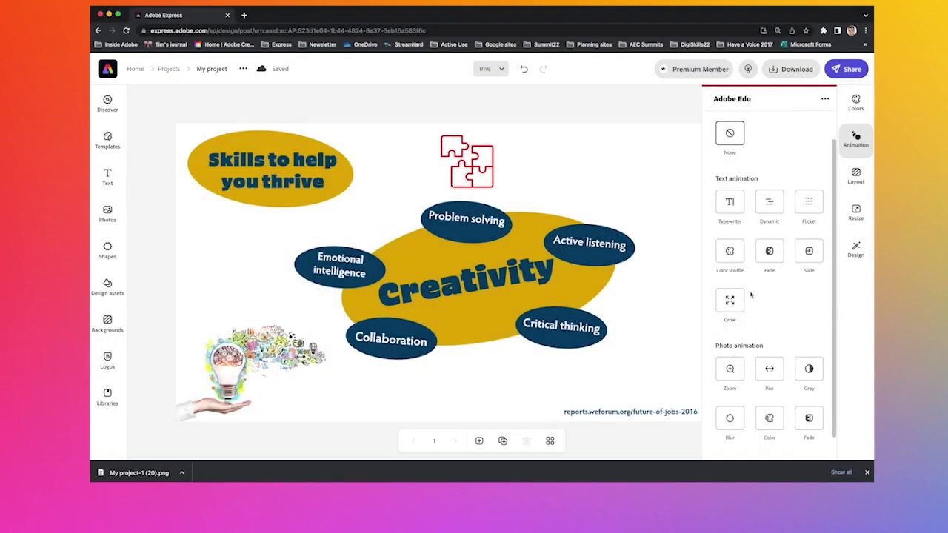
pyautogui.click(730, 207)
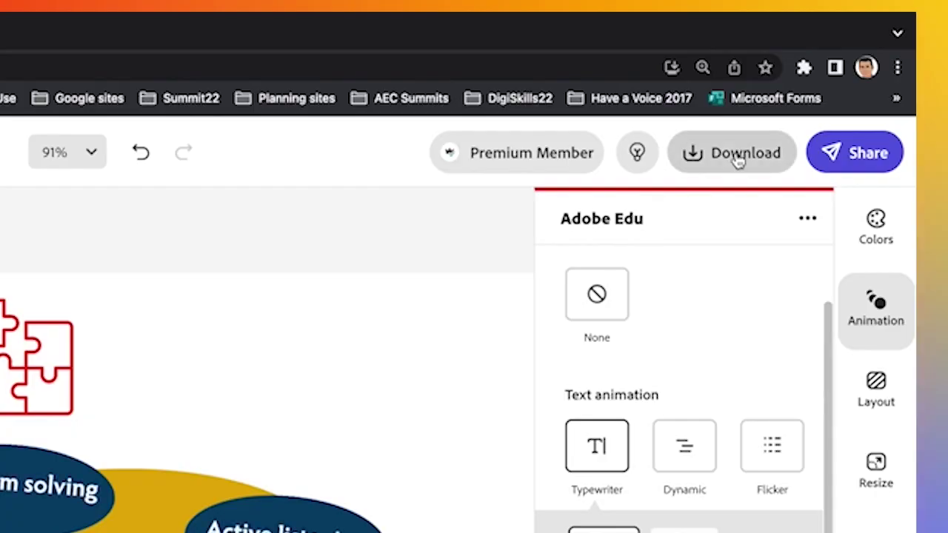
# Bring up the download options with MP4 Video (720p) selected for the animated design
pyautogui.click(739, 160)
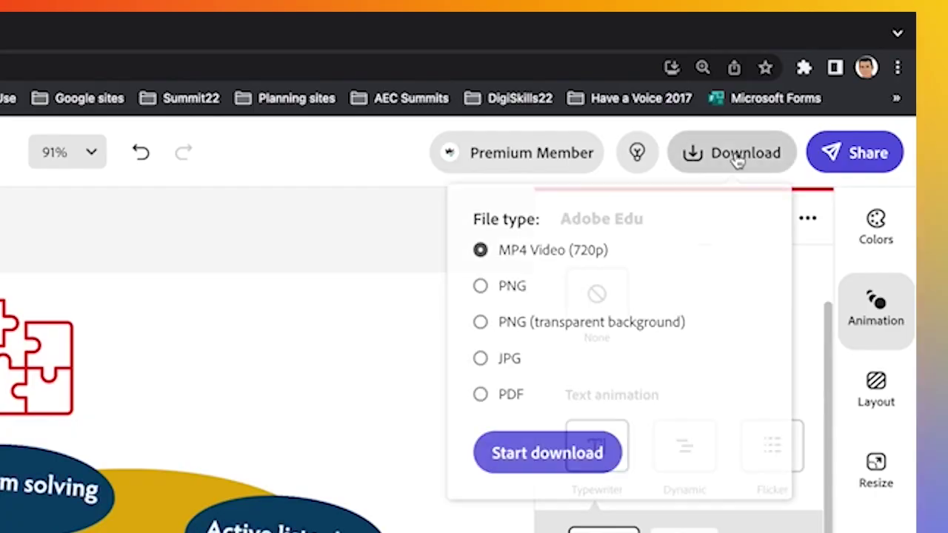